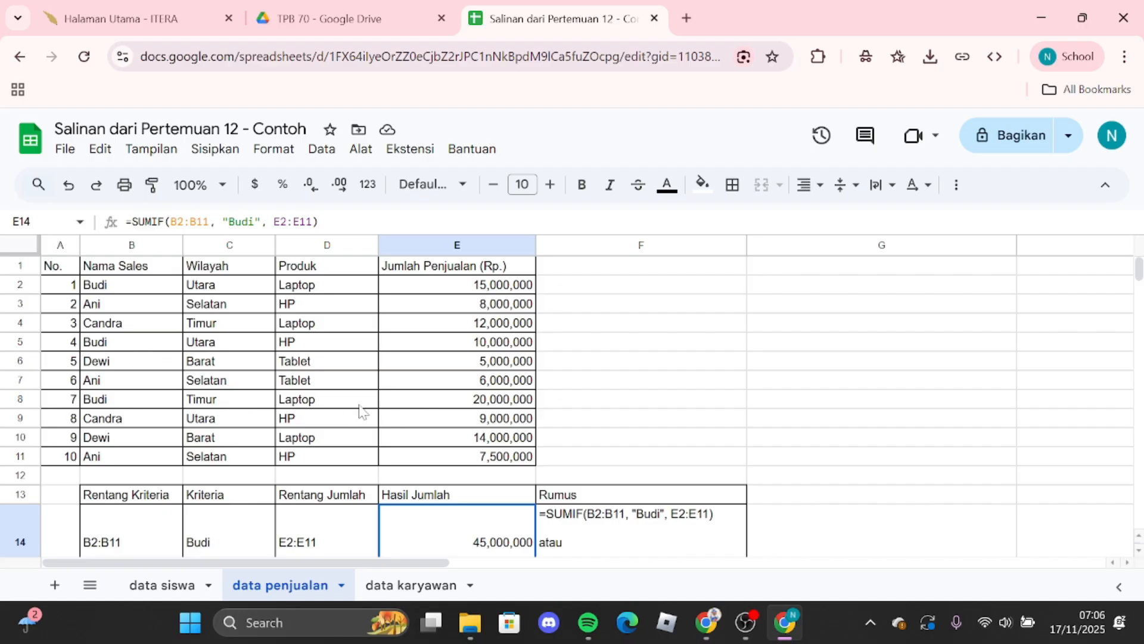
Step: Clear the Hasil Jumlah cell E14 and review the criteria range, criterion, sum range and example formulas in row 14
{"action": "key", "text": "Delete"}
{"action": "left_click", "coordinate": [648, 540]}
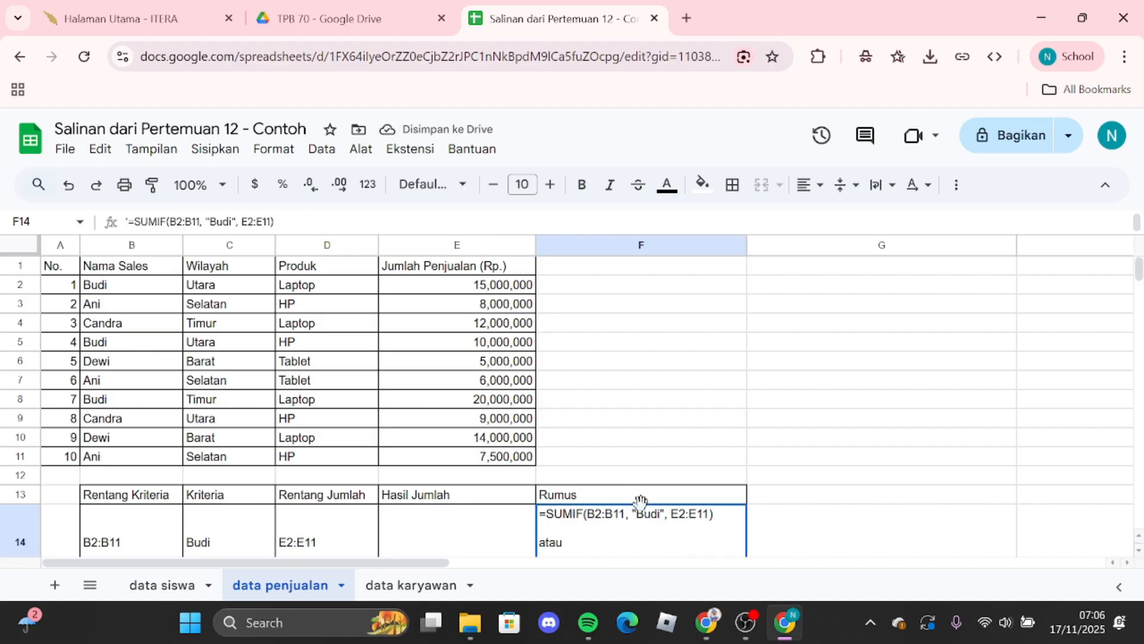
{"action": "scroll", "coordinate": [638, 507], "scroll_direction": "down", "scroll_amount": 2}
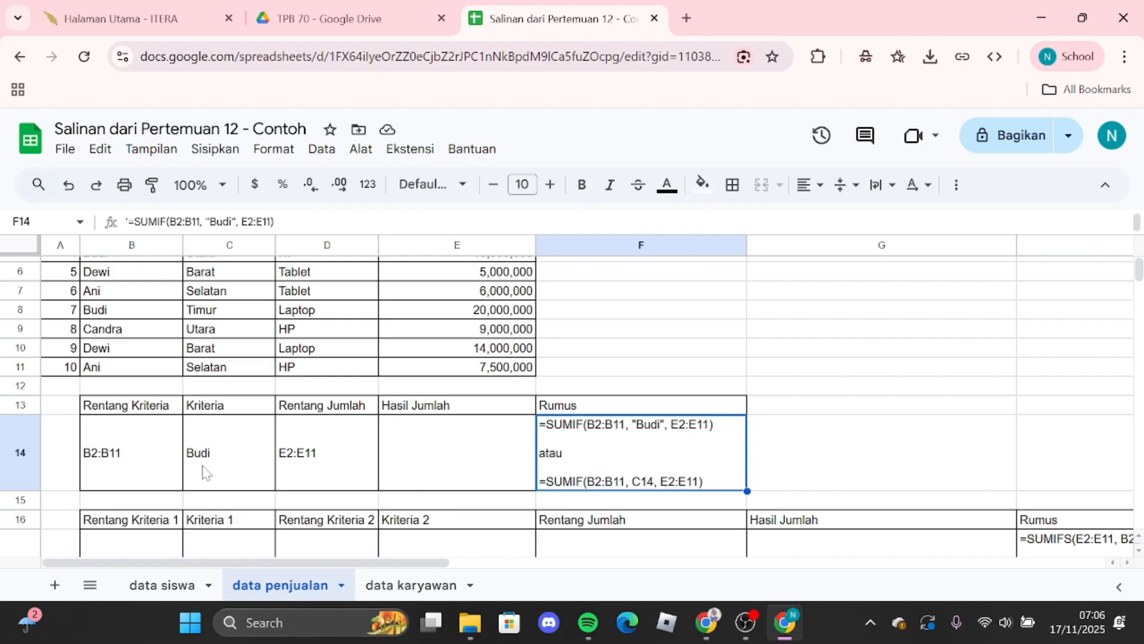
{"action": "left_click", "coordinate": [137, 477]}
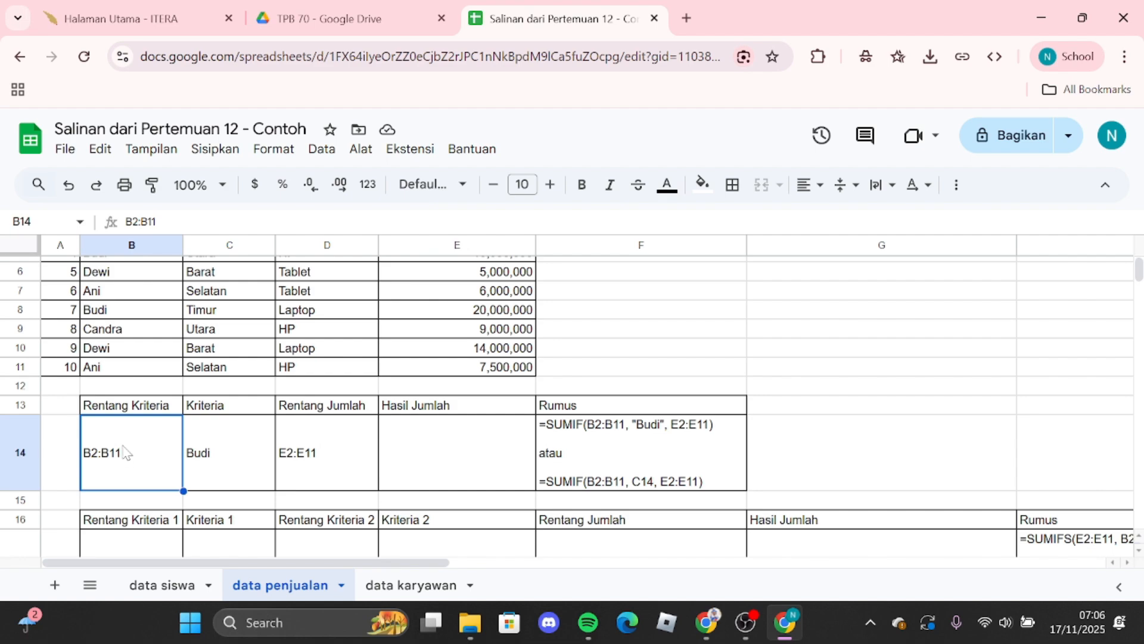
{"action": "left_click", "coordinate": [237, 454]}
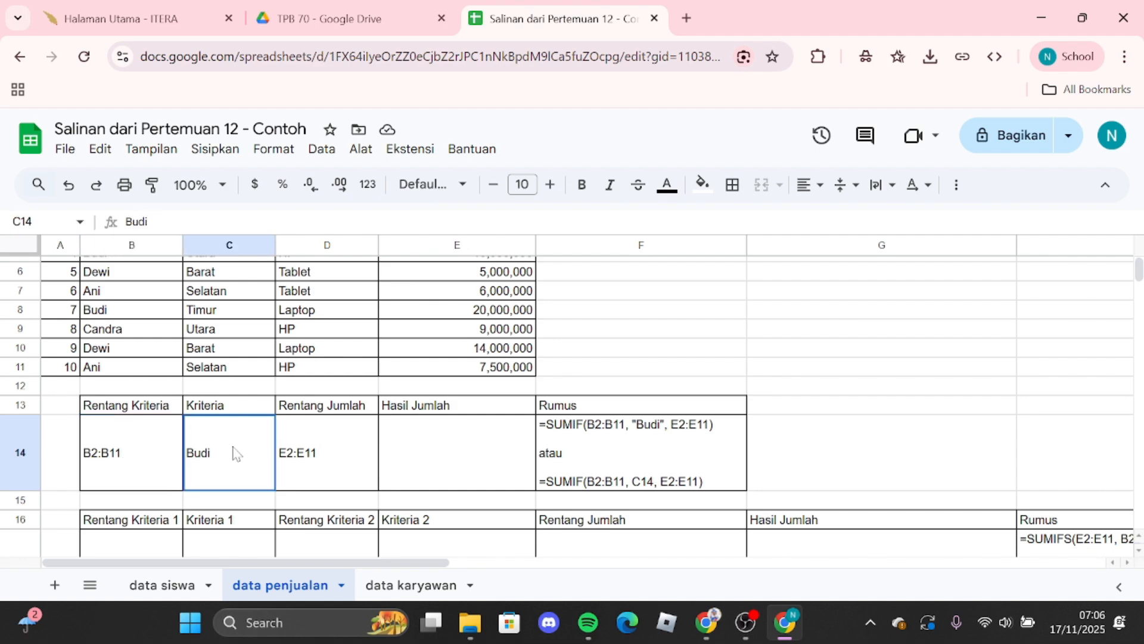
{"action": "left_click", "coordinate": [332, 466]}
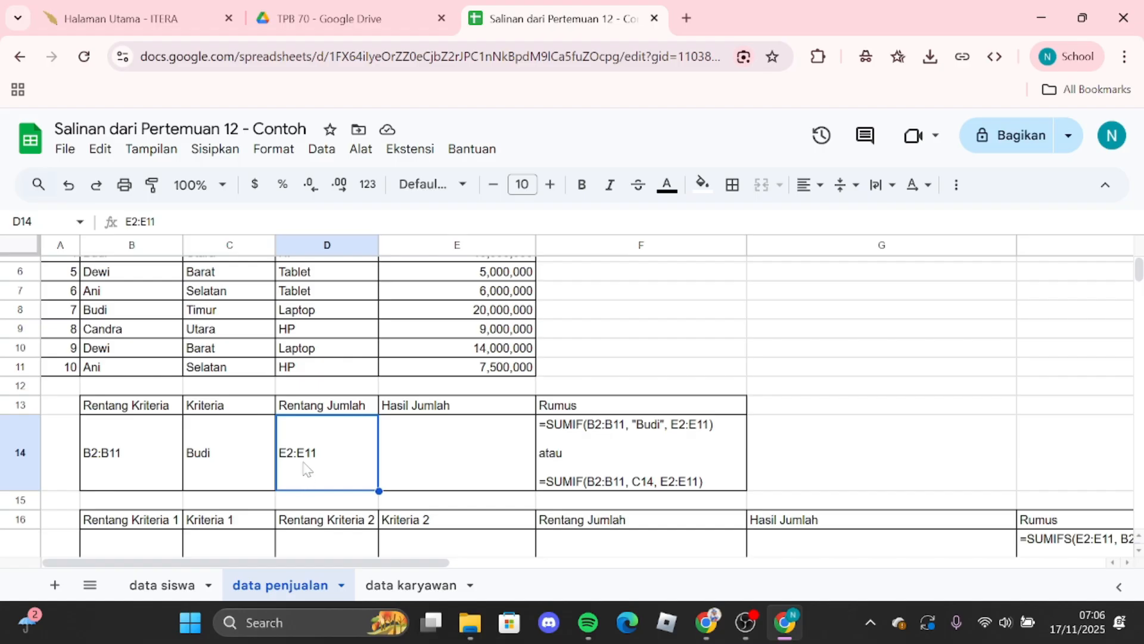
{"action": "left_click", "coordinate": [595, 444]}
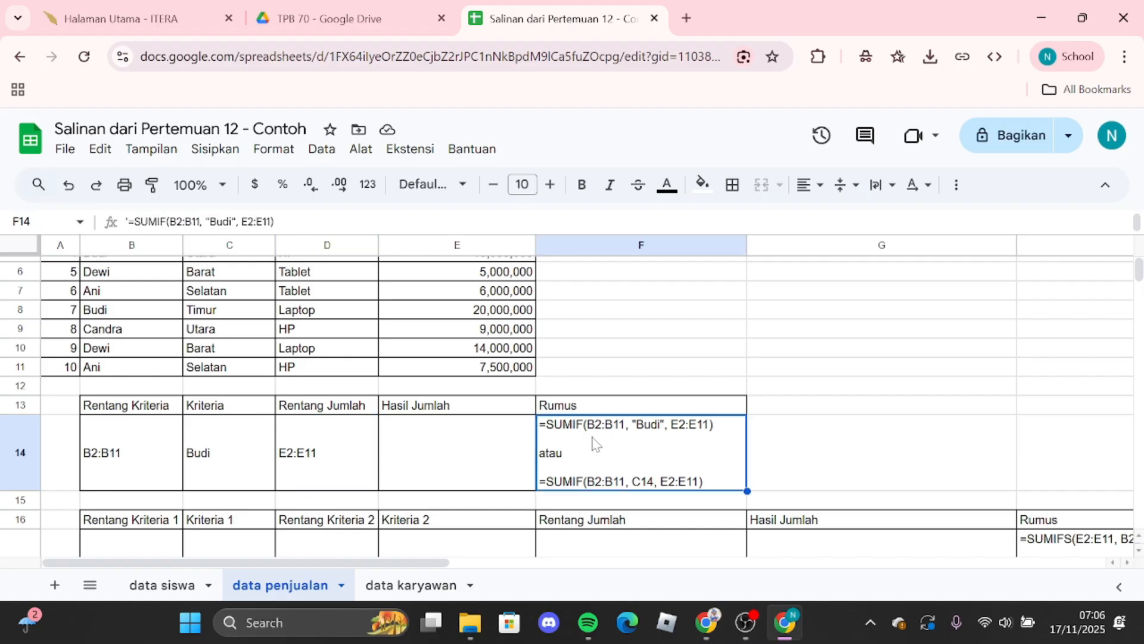
Step: Begin a SUMIF formula in the Hasil Jumlah cell E14 with B2:B11 as the criteria range
{"action": "left_click", "coordinate": [465, 454]}
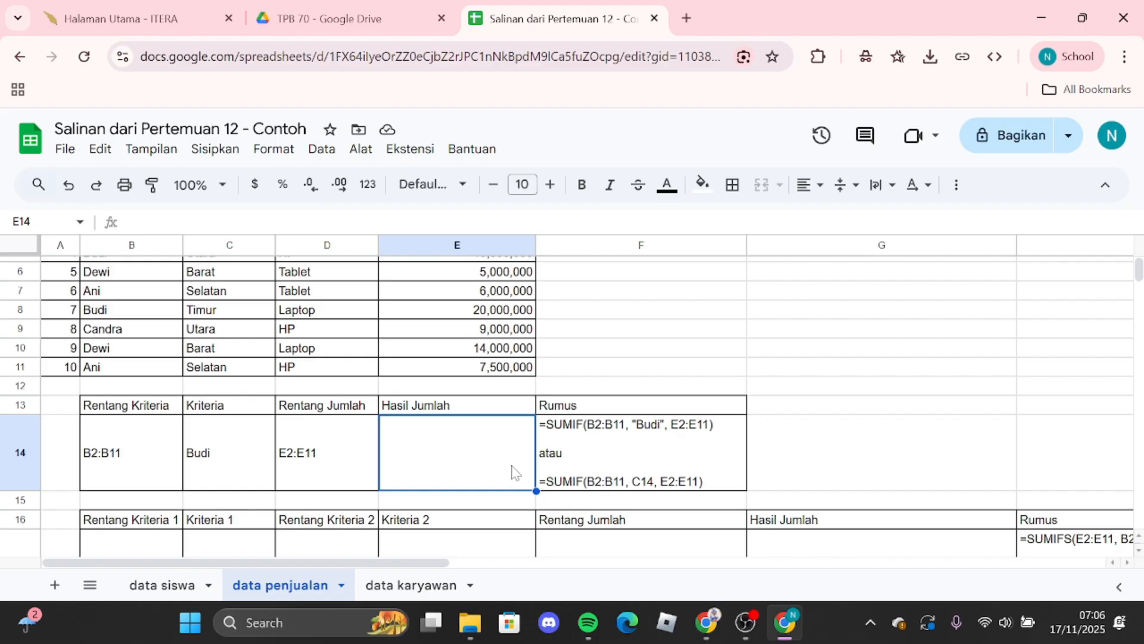
{"action": "type", "text": "="}
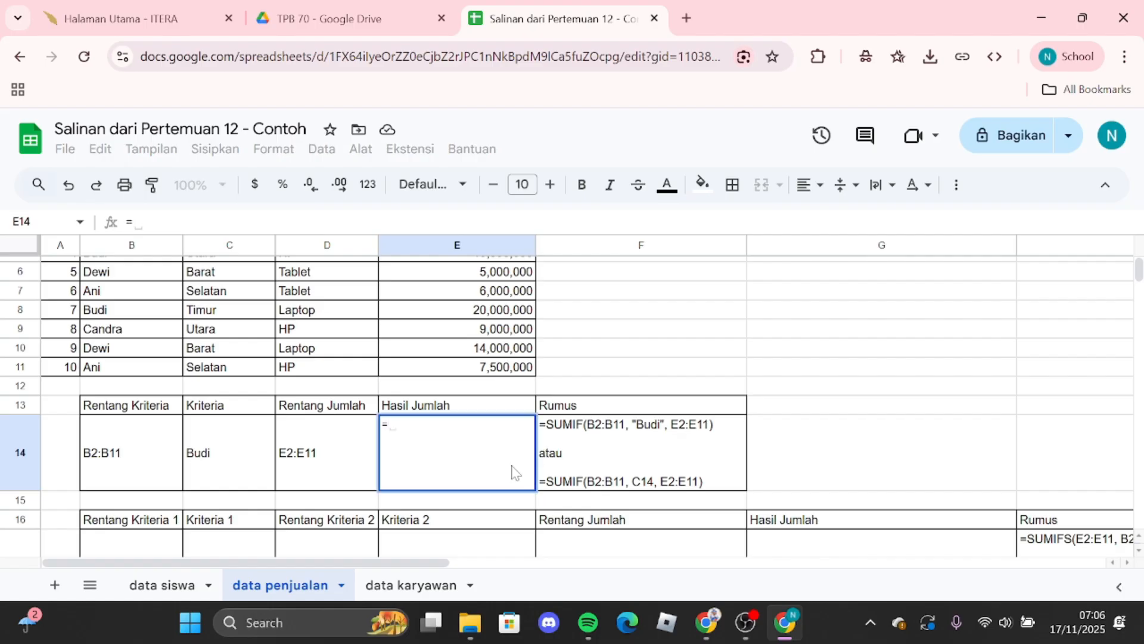
{"action": "type", "text": "SUMID"}
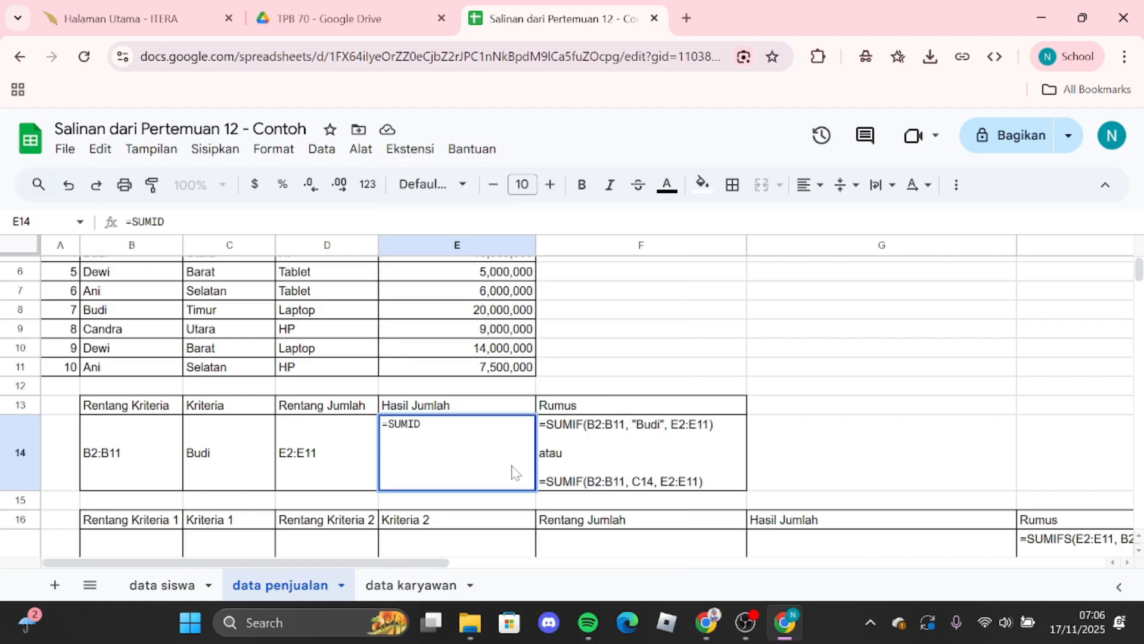
{"action": "key", "text": "BackSpace"}
{"action": "type", "text": "F("}
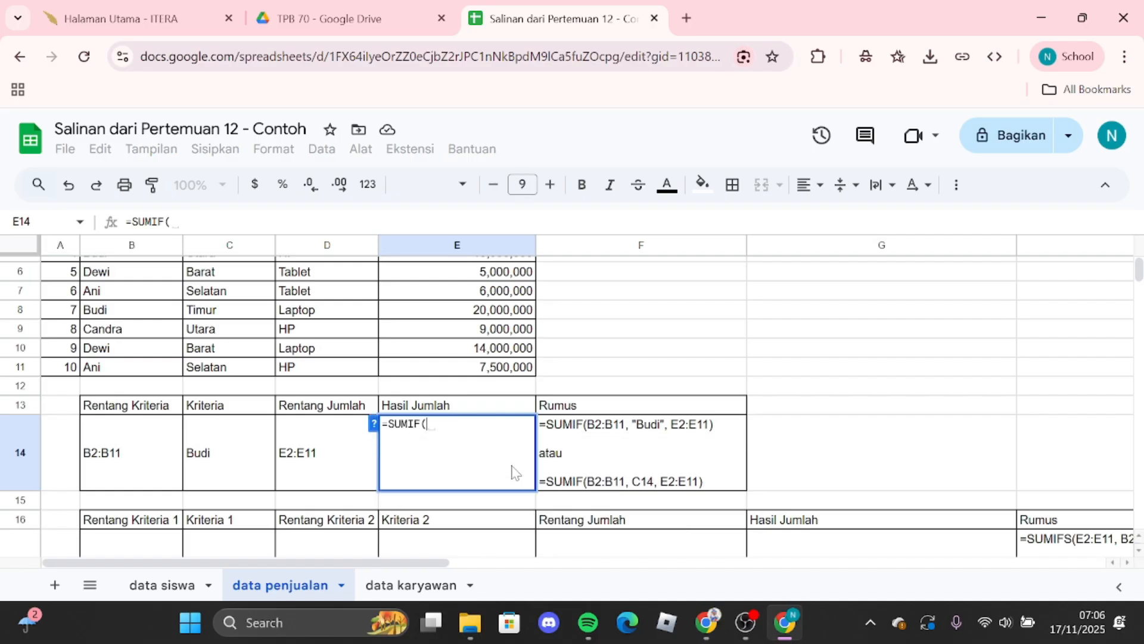
{"action": "type", "text": "B:2"}
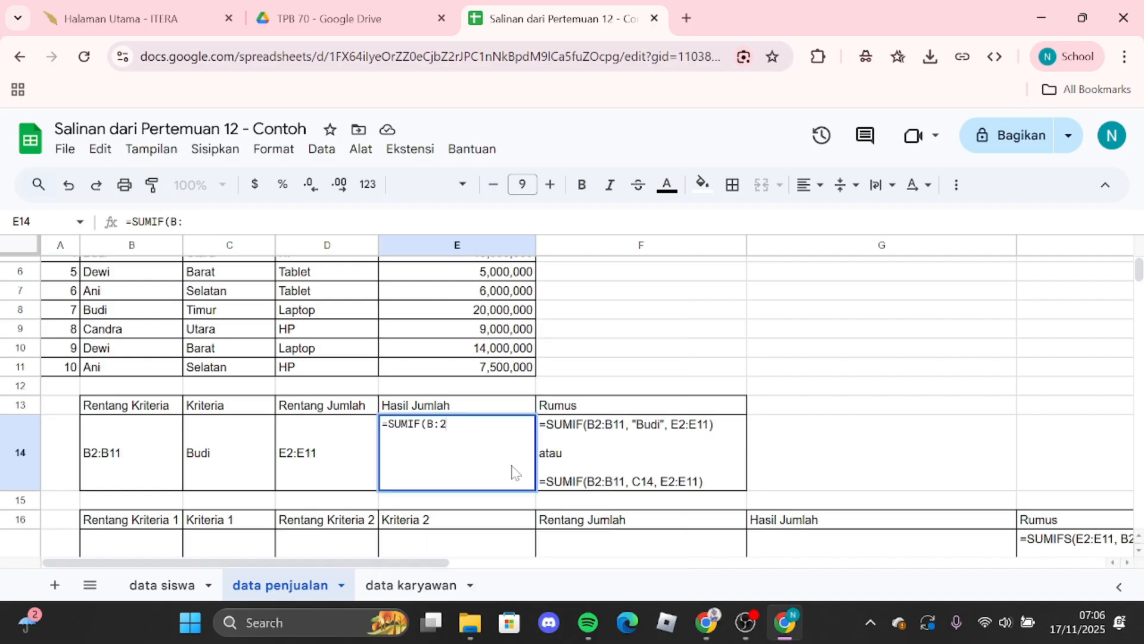
{"action": "key", "text": "BackSpace"}
{"action": "key", "text": "Left"}
{"action": "type", "text": "2B11, "}
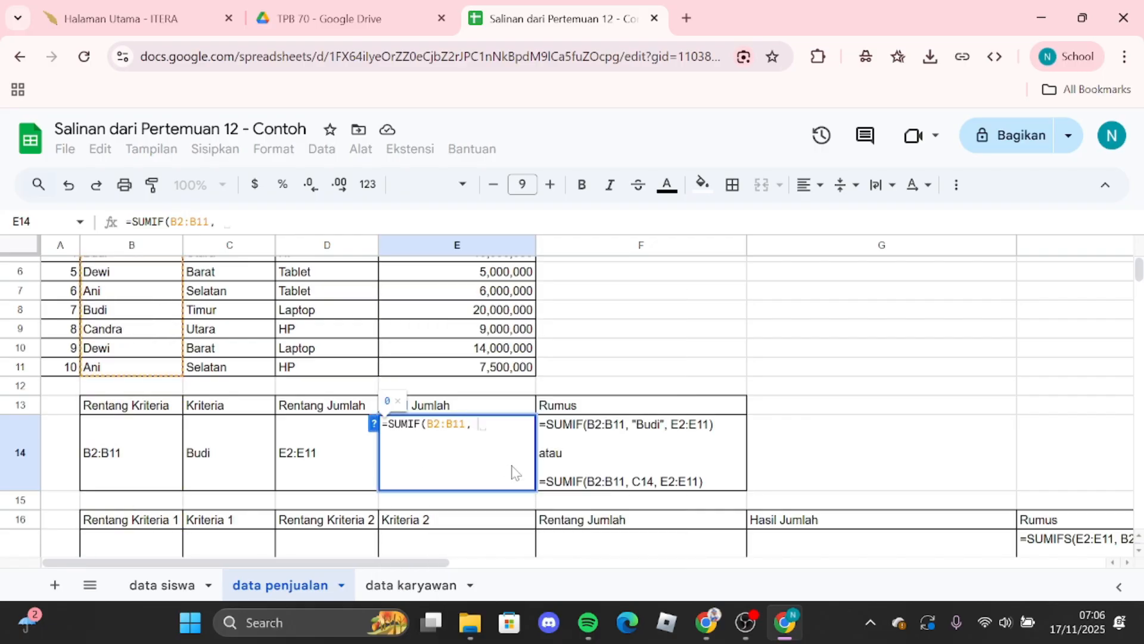
Step: Complete the SUMIF formula in E14 with the salesperson's name from C14 as quoted criterion and E2:E11 as the sum range
{"action": "type", "text": "\"Budi"}
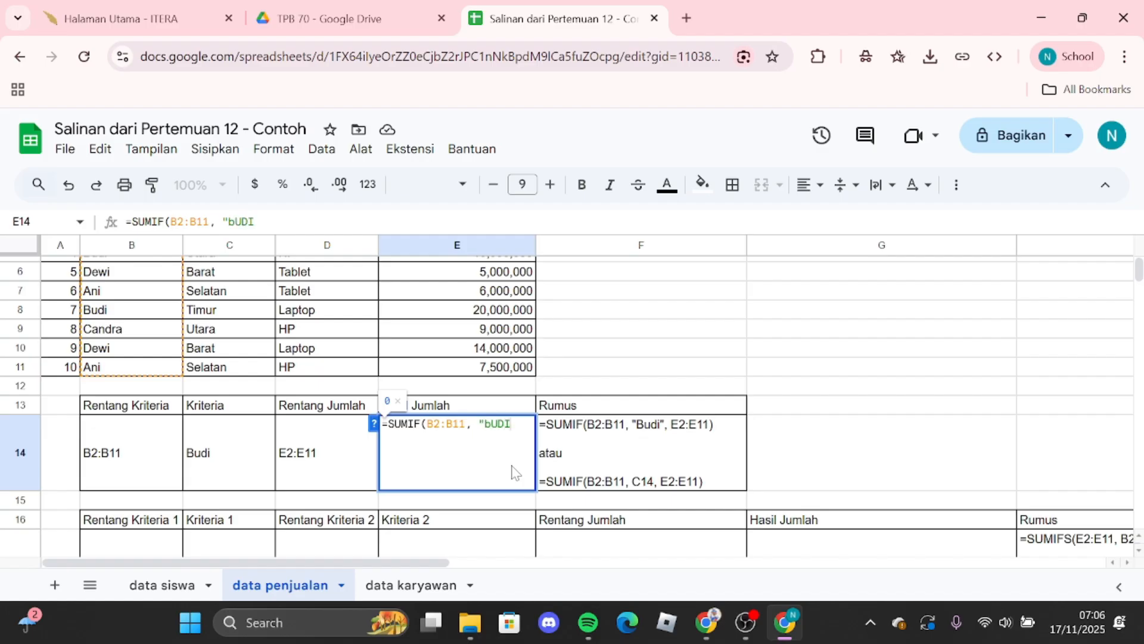
{"action": "key", "text": "BackSpace"}
{"action": "key", "text": "BackSpace"}
{"action": "key", "text": "BackSpace"}
{"action": "key", "text": "BackSpace"}
{"action": "type", "text": "Budi\", "}
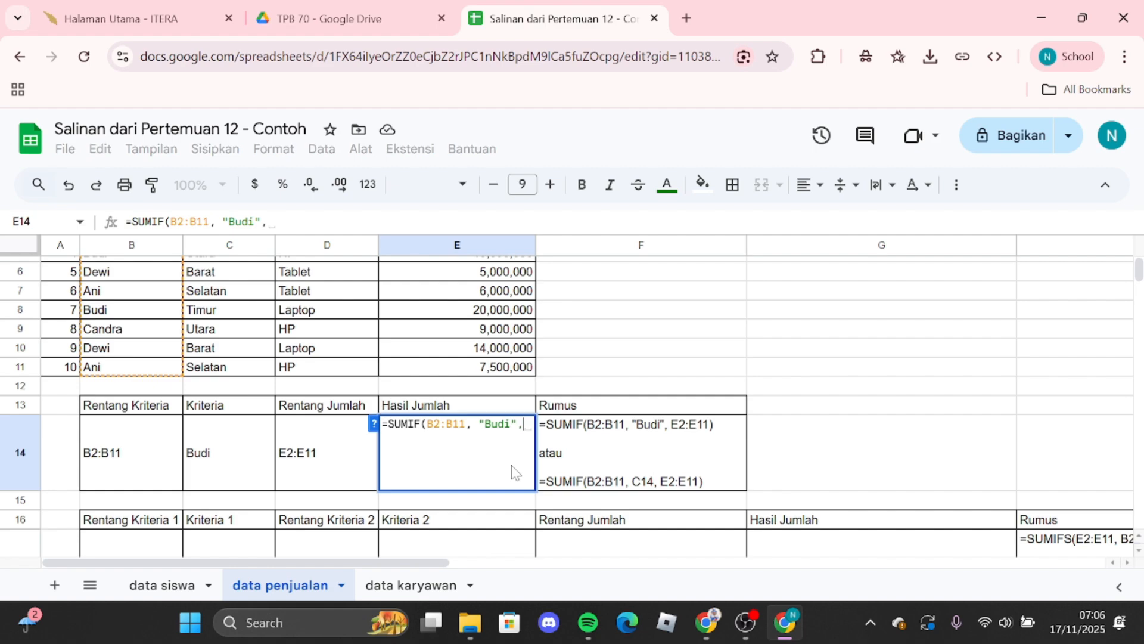
{"action": "type", "text": "e2"}
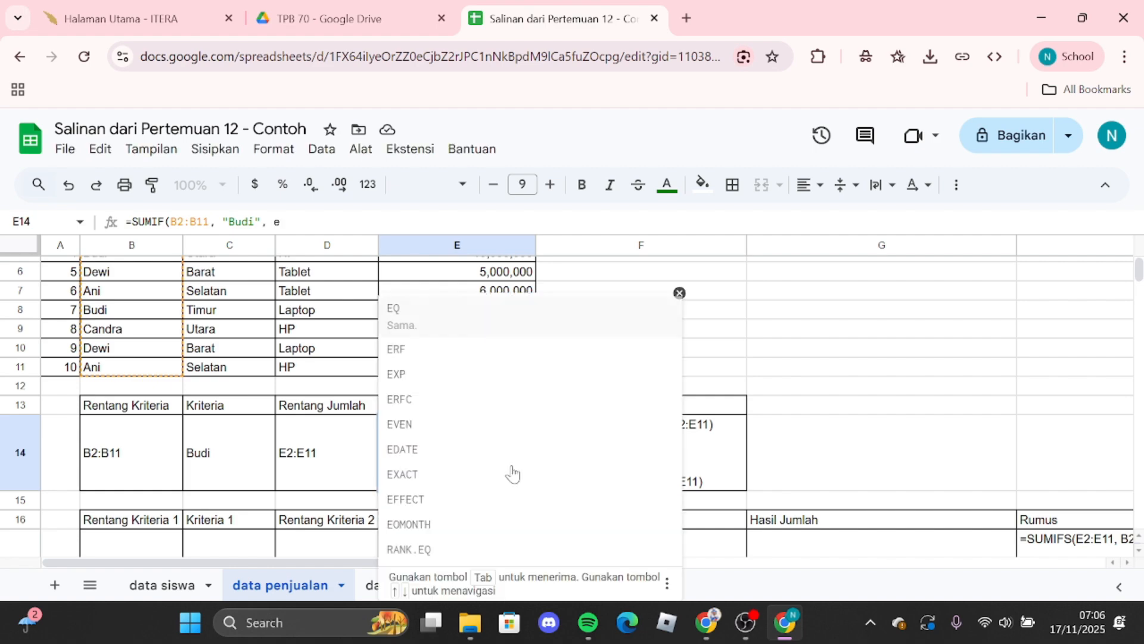
{"action": "key", "text": "BackSpace"}
{"action": "key", "text": "BackSpace"}
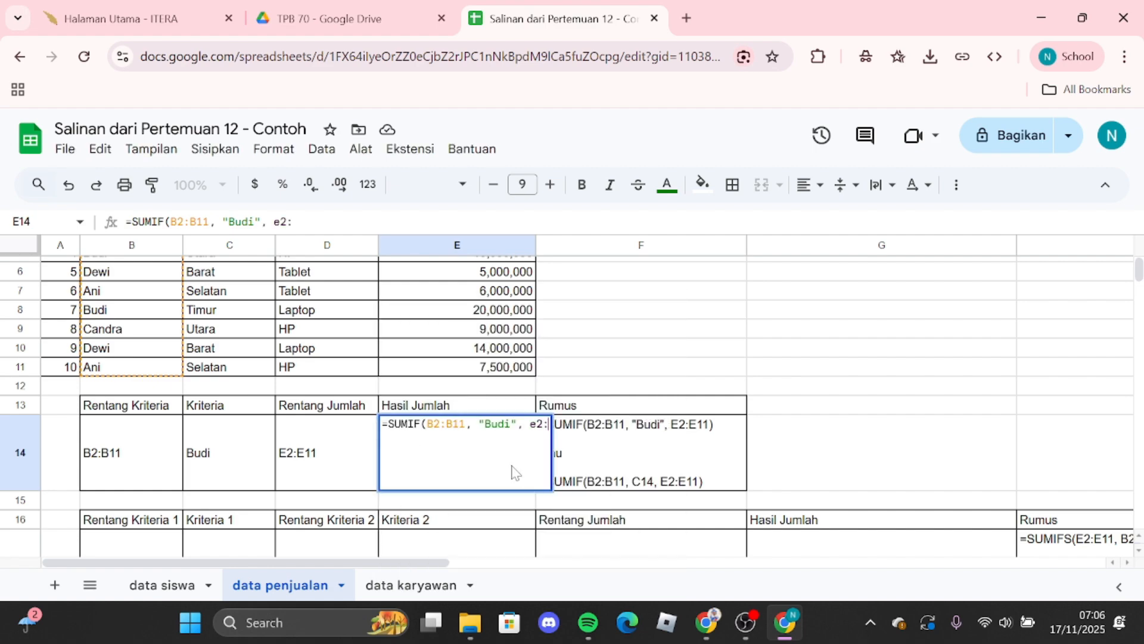
{"action": "type", "text": "E2:E"}
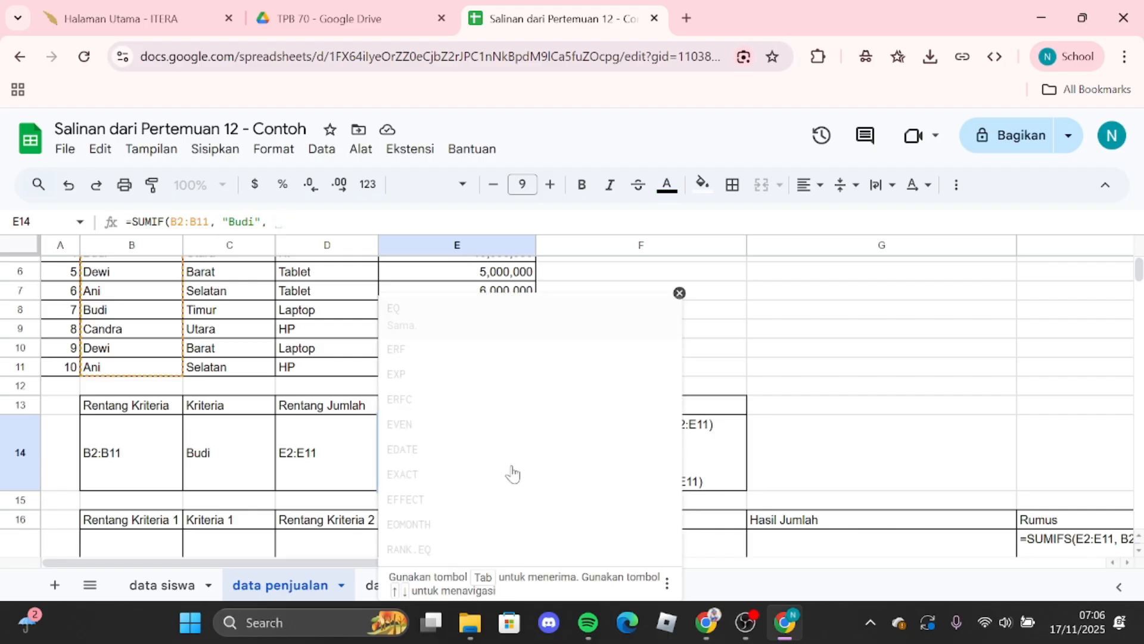
{"action": "type", "text": "11)"}
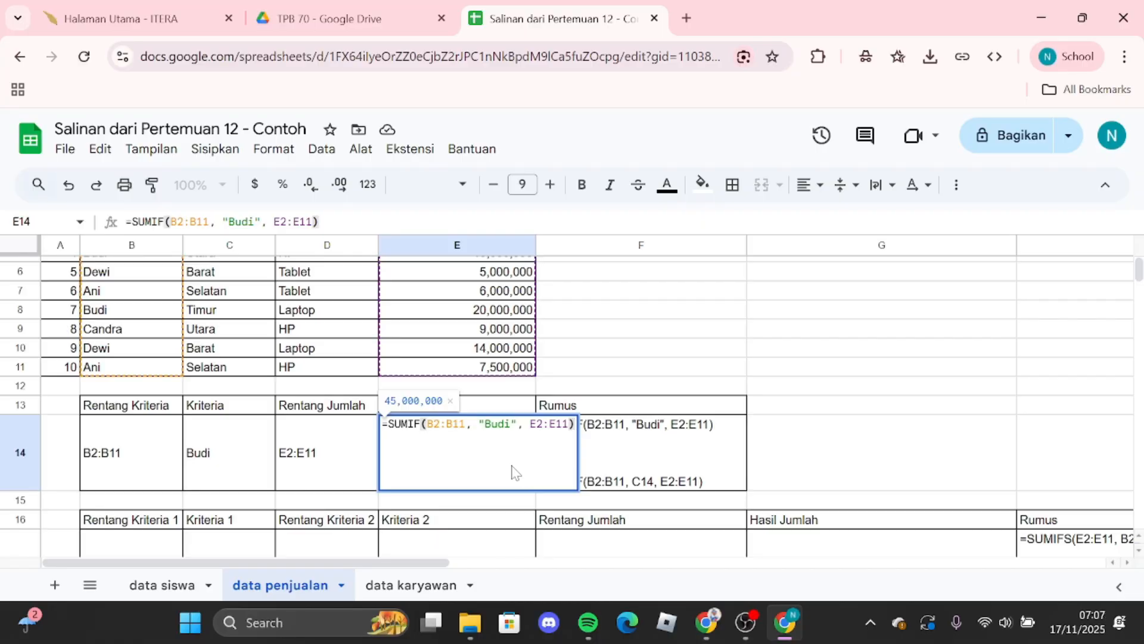
{"action": "key", "text": "Return"}
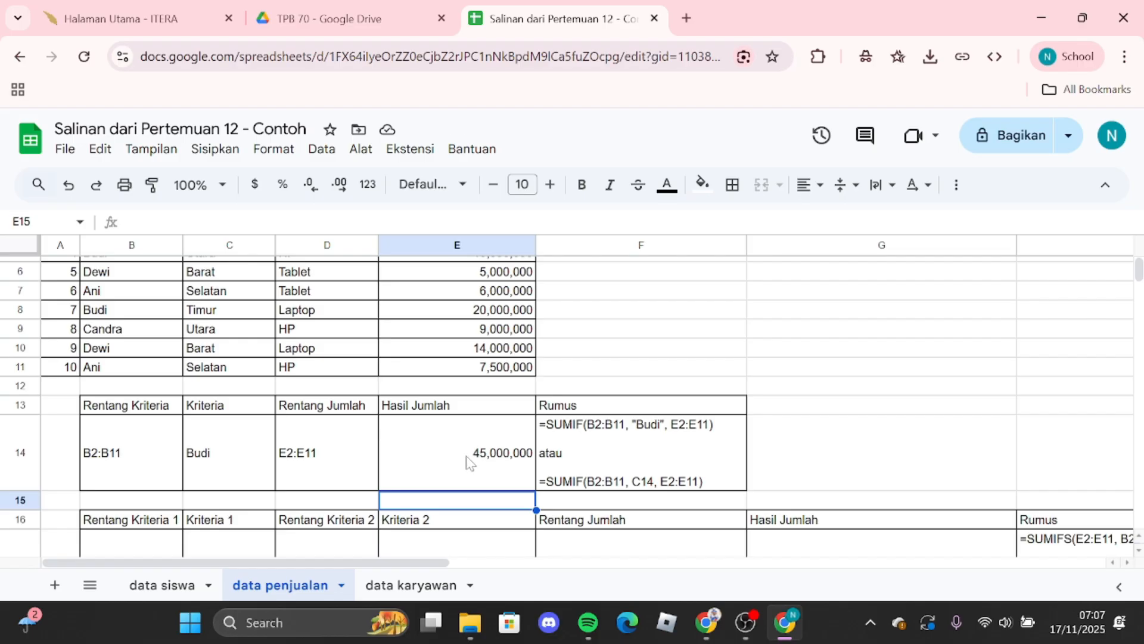
Step: Check the SUMIF result in E14 against the sales records in rows 2 to 11
{"action": "scroll", "coordinate": [225, 357], "scroll_direction": "up", "scroll_amount": 3}
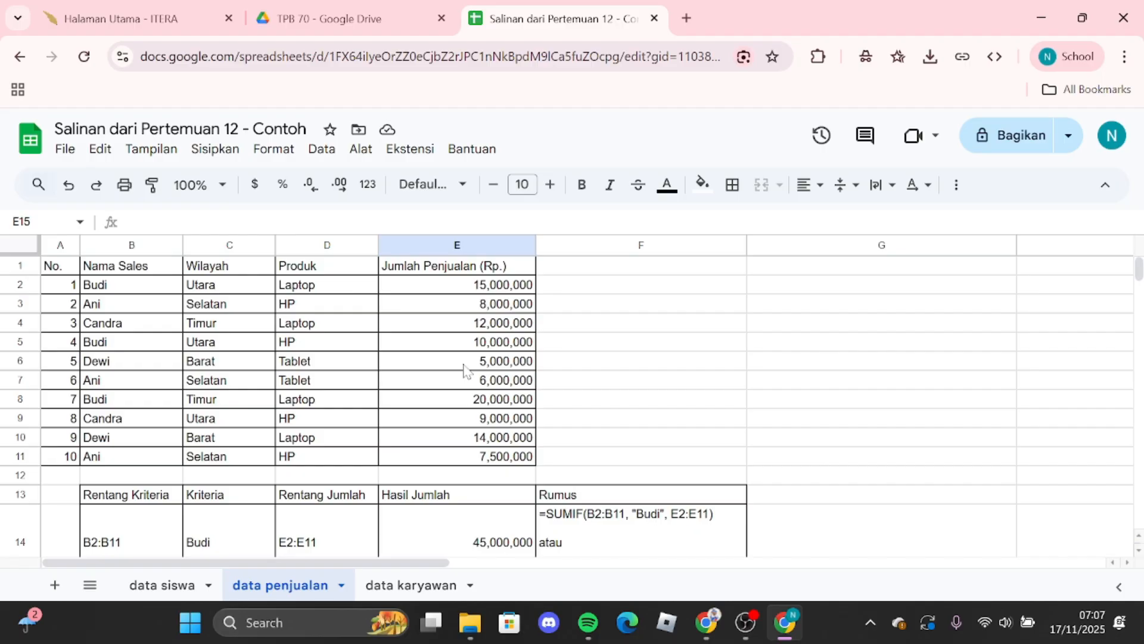
{"action": "scroll", "coordinate": [429, 388], "scroll_direction": "down", "scroll_amount": 3}
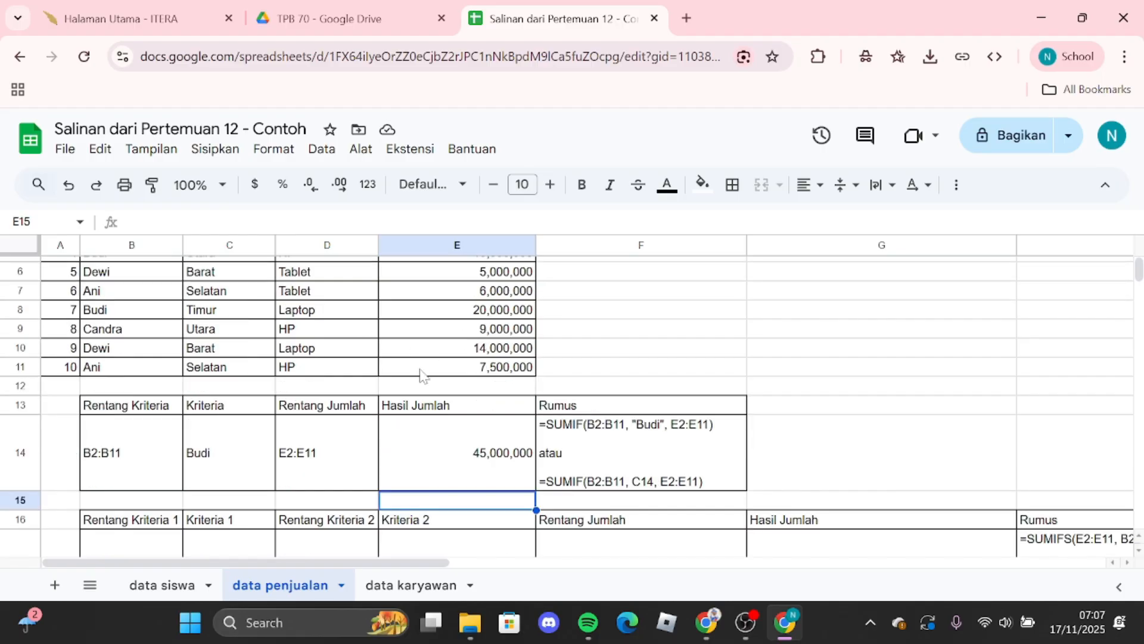
{"action": "left_click", "coordinate": [492, 463]}
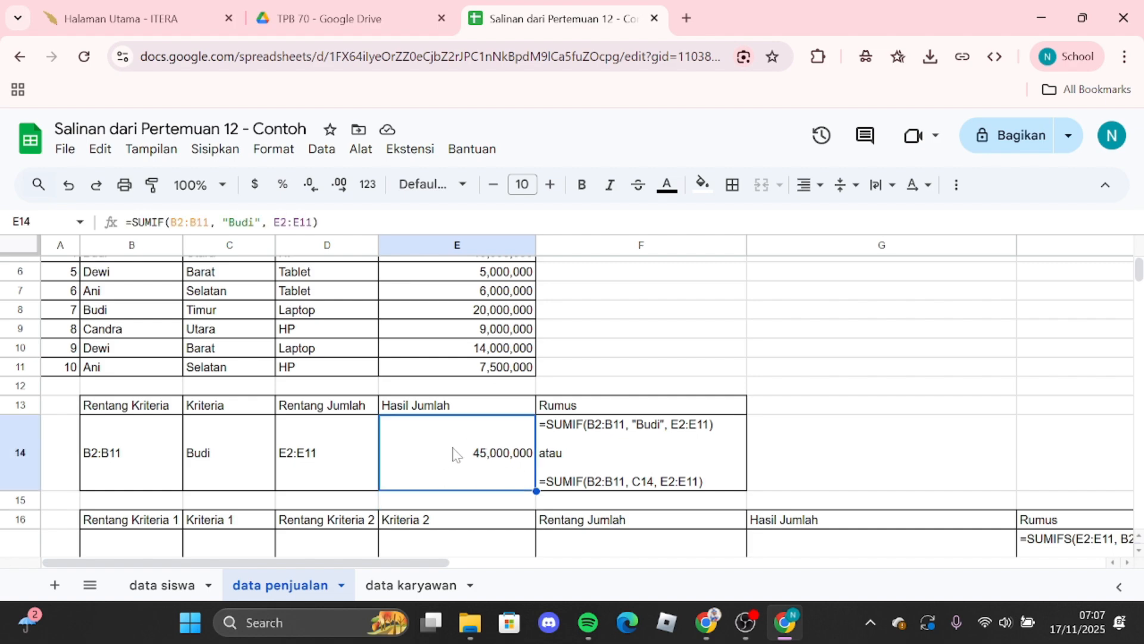
{"action": "scroll", "coordinate": [465, 448], "scroll_direction": "up", "scroll_amount": 3}
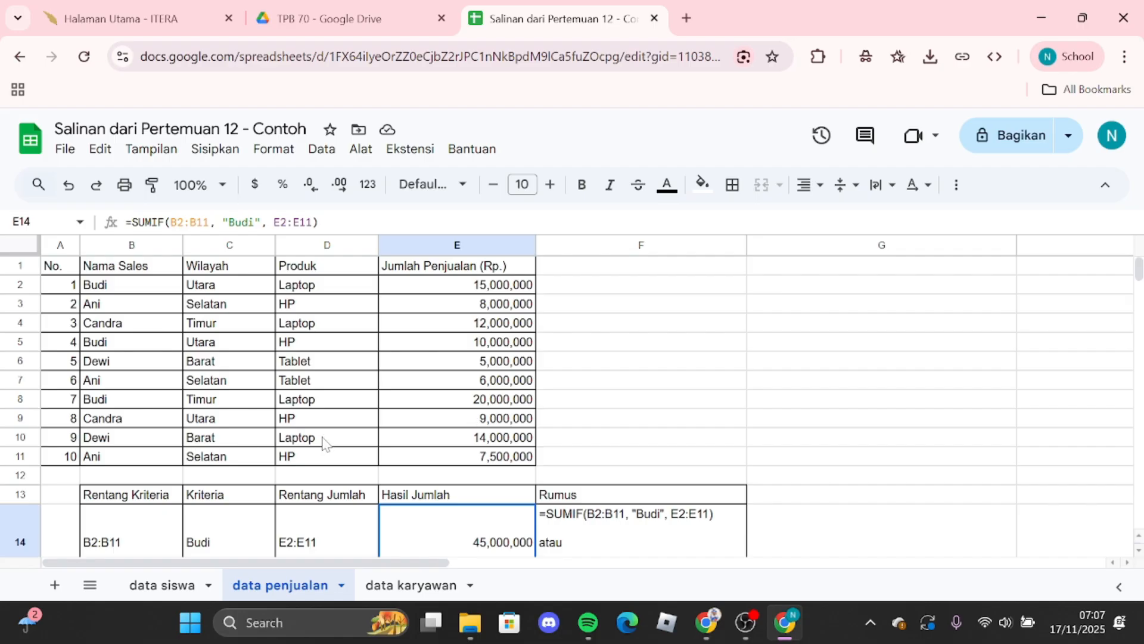
Step: Examine the SUMIFS example in row 17, including both criteria ranges, both criteria, the sum range and the example formulas
{"action": "scroll", "coordinate": [325, 442], "scroll_direction": "down", "scroll_amount": 6}
{"action": "scroll", "coordinate": [501, 421], "scroll_direction": "up", "scroll_amount": 2}
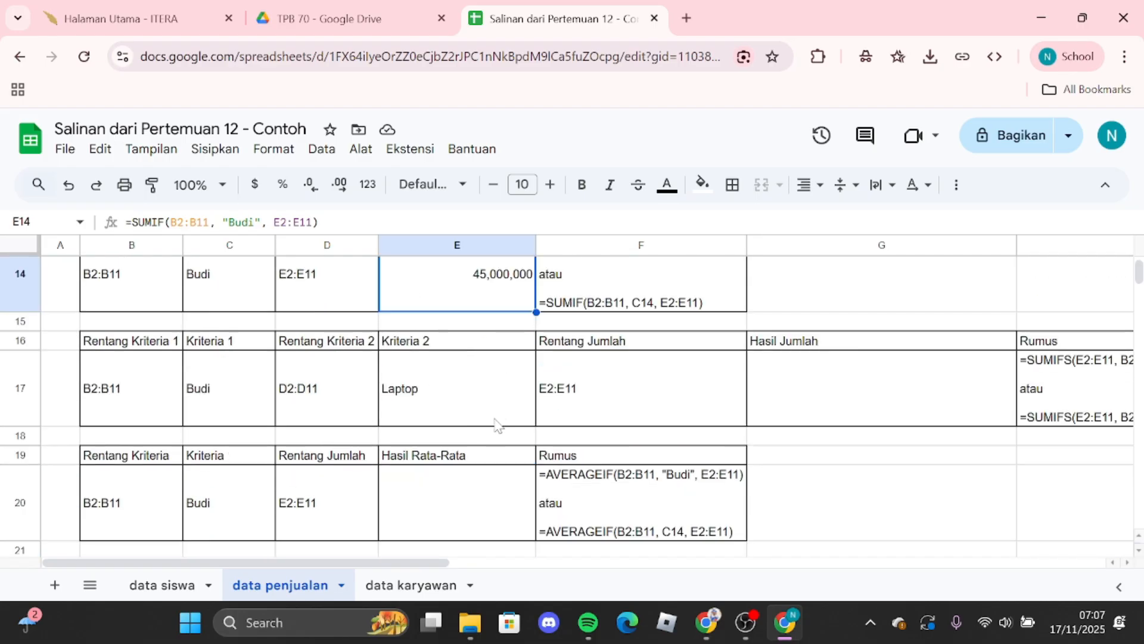
{"action": "left_click", "coordinate": [1101, 382]}
{"action": "left_click_drag", "start_coordinate": [322, 562], "coordinate": [557, 544]}
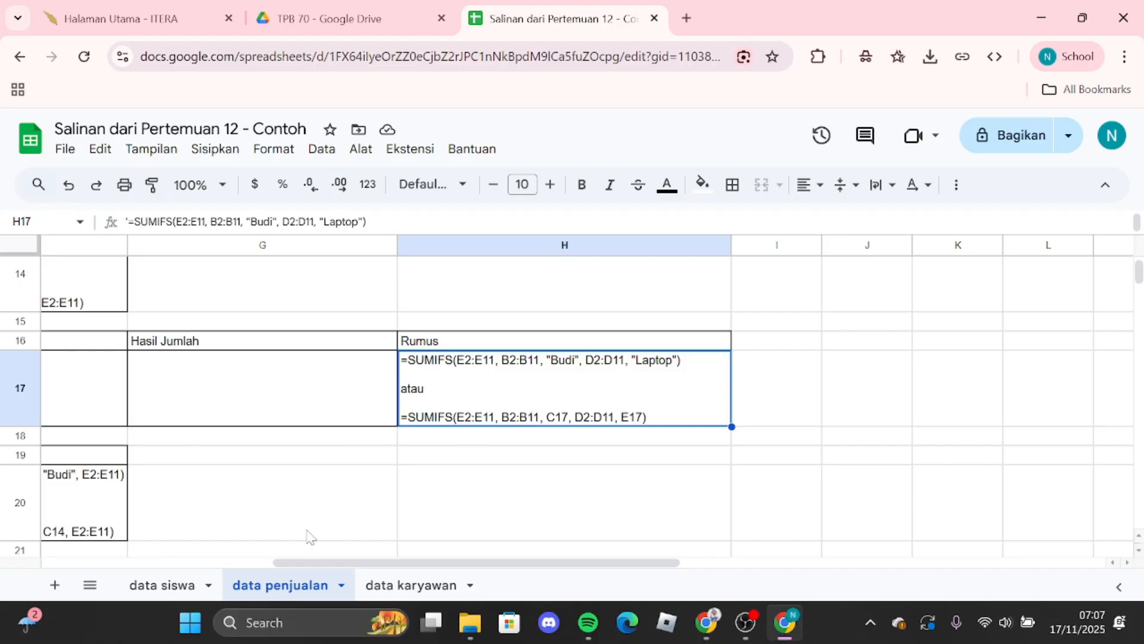
{"action": "left_click_drag", "start_coordinate": [383, 569], "coordinate": [154, 575]}
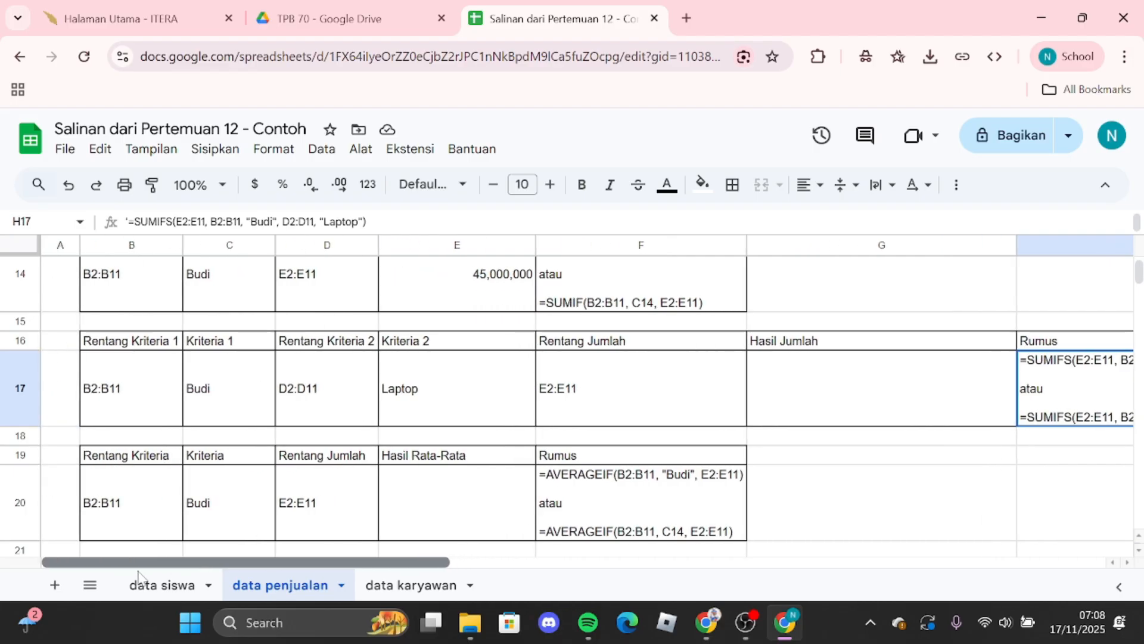
{"action": "left_click", "coordinate": [111, 411]}
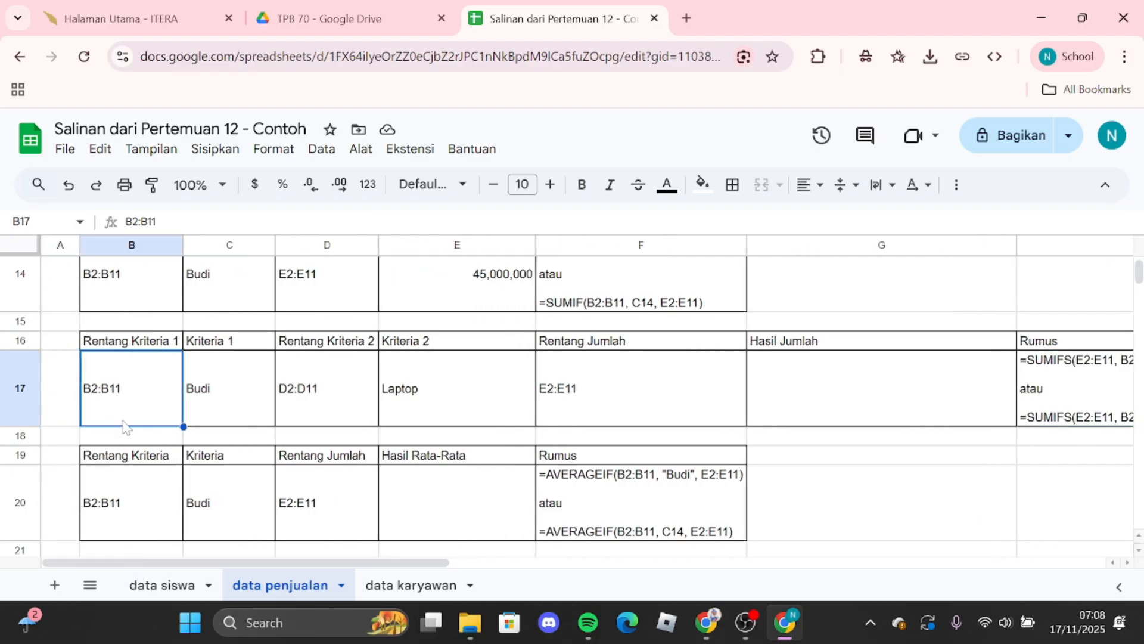
{"action": "left_click", "coordinate": [233, 398]}
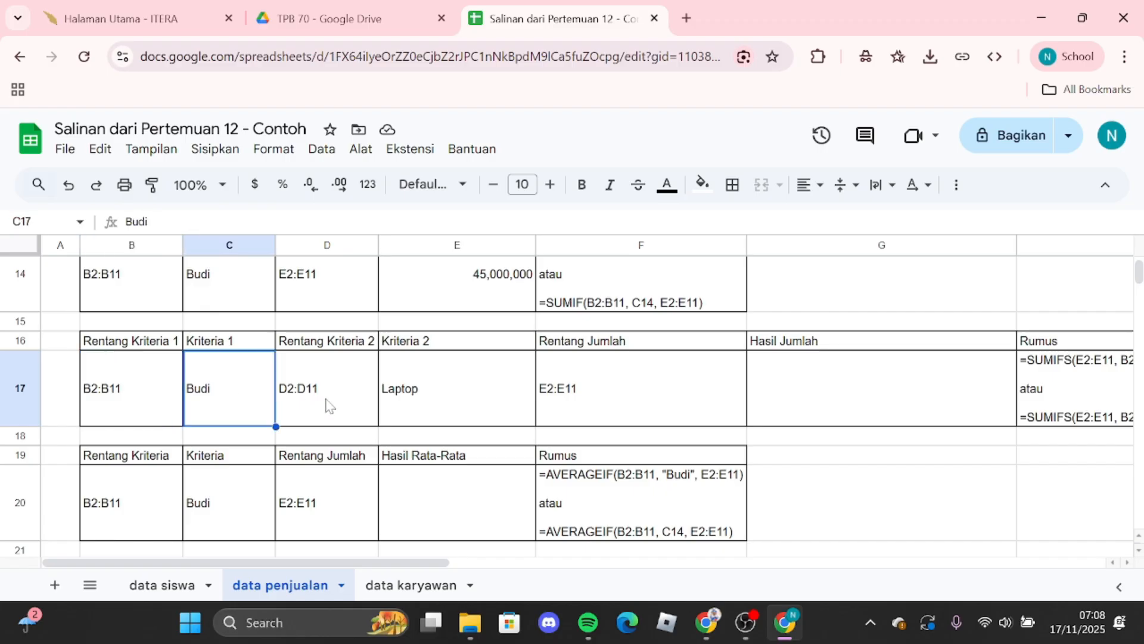
{"action": "left_click", "coordinate": [325, 411]}
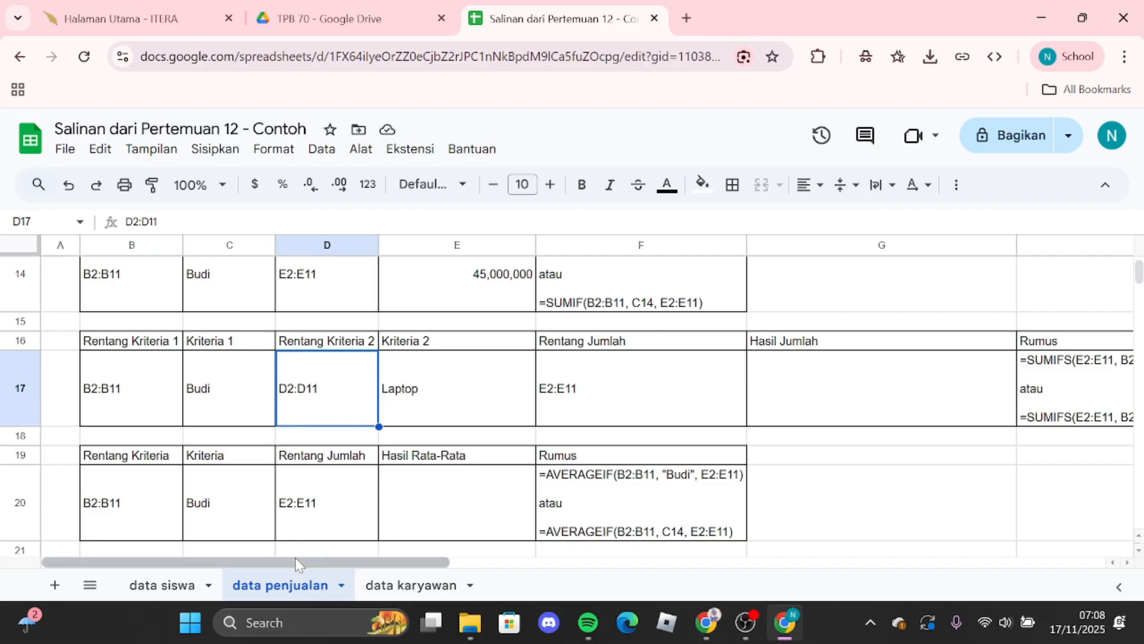
{"action": "left_click_drag", "start_coordinate": [296, 561], "coordinate": [324, 562]}
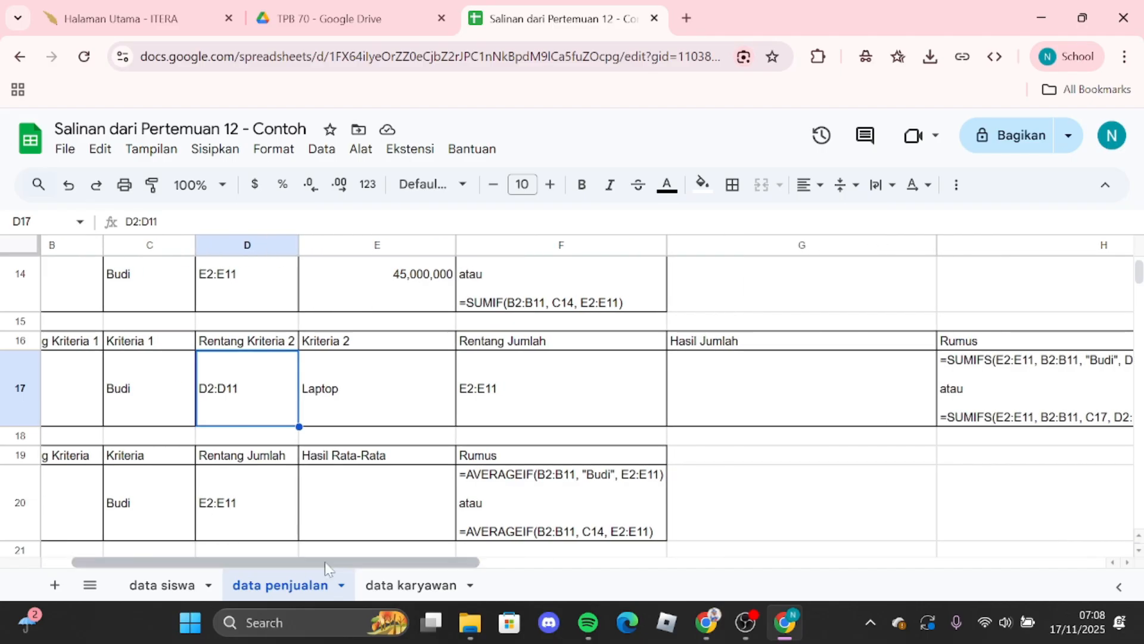
{"action": "left_click", "coordinate": [322, 400]}
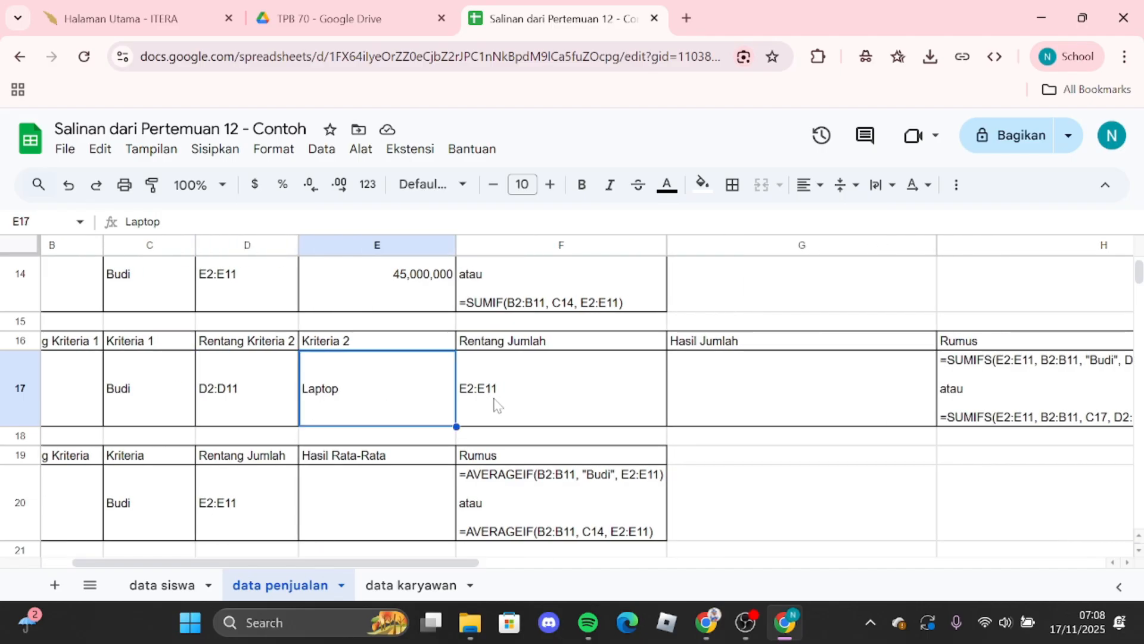
{"action": "left_click", "coordinate": [500, 410]}
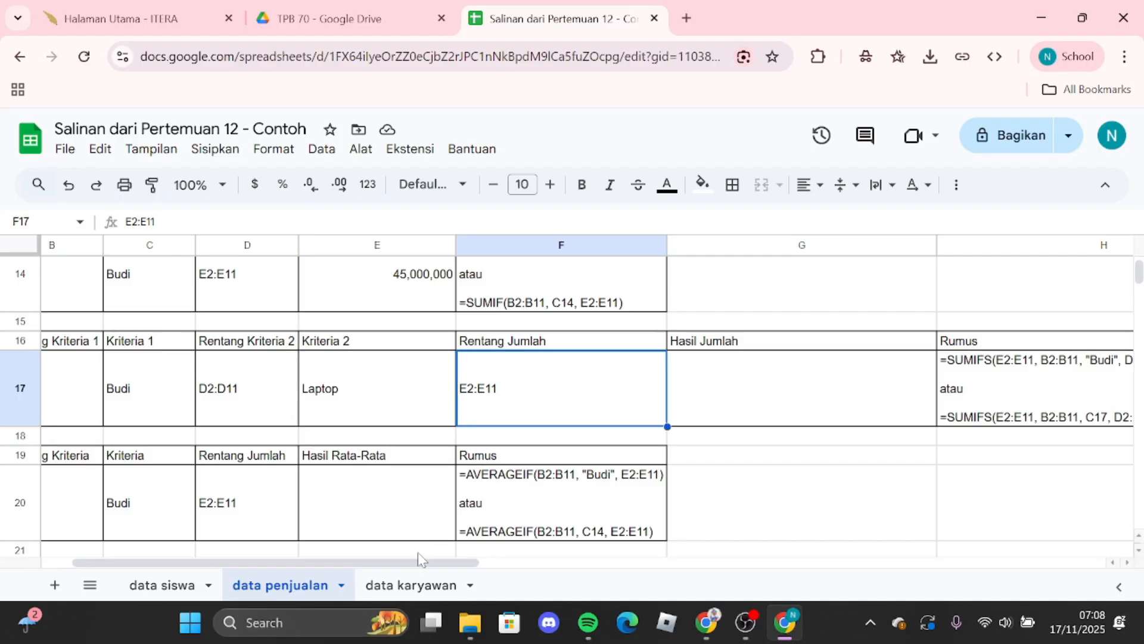
{"action": "left_click_drag", "start_coordinate": [453, 562], "coordinate": [552, 565]}
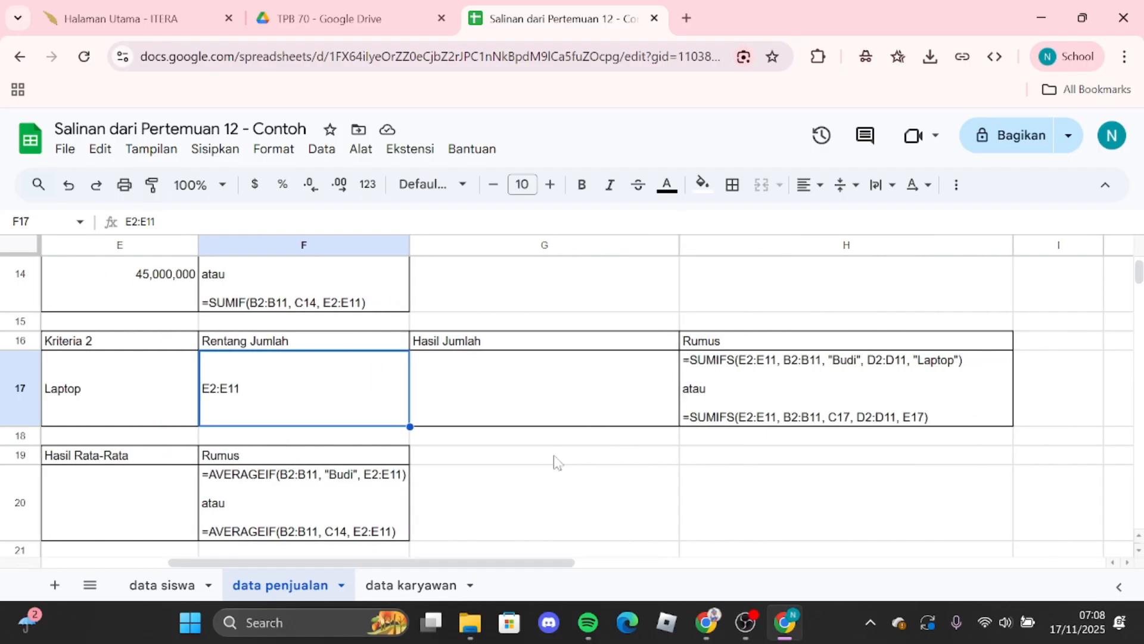
Step: Begin a SUMIFS formula in G17 with sum range E2:E11, criteria range B2:B11 and the salesperson's name from C17 as quoted criterion
{"action": "left_click", "coordinate": [547, 402]}
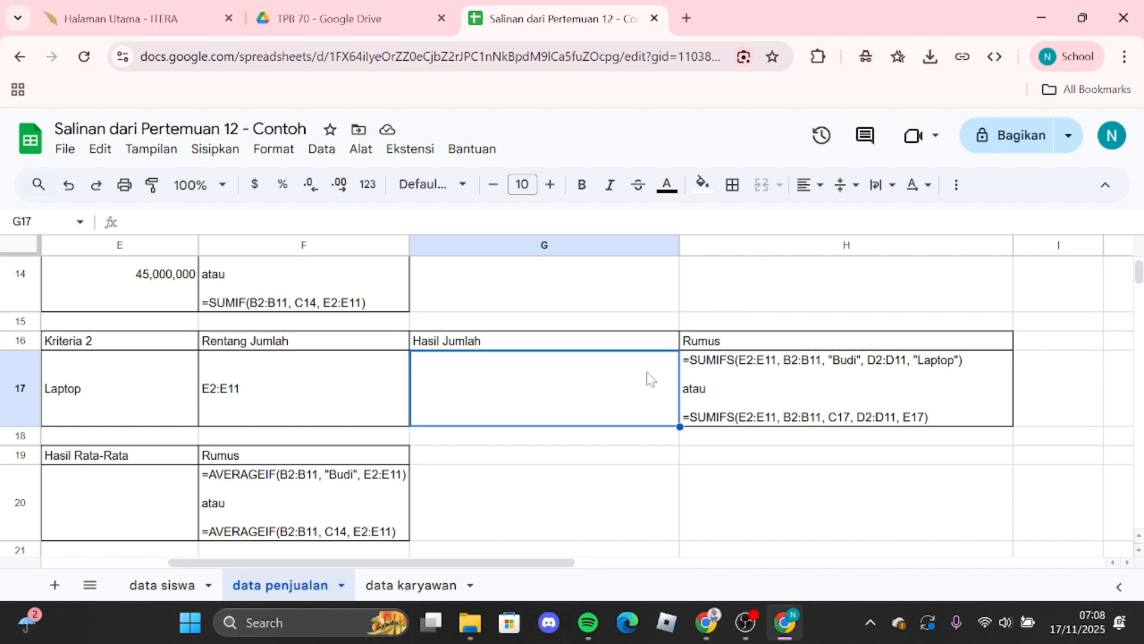
{"action": "type", "text": "="}
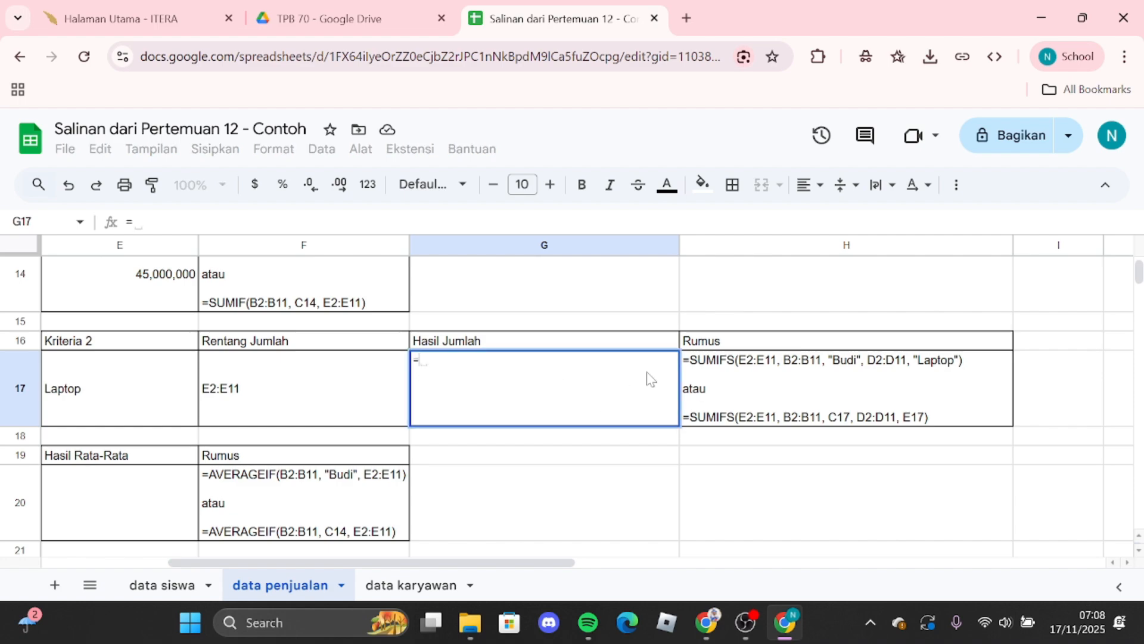
{"action": "type", "text": "SUMIFS"}
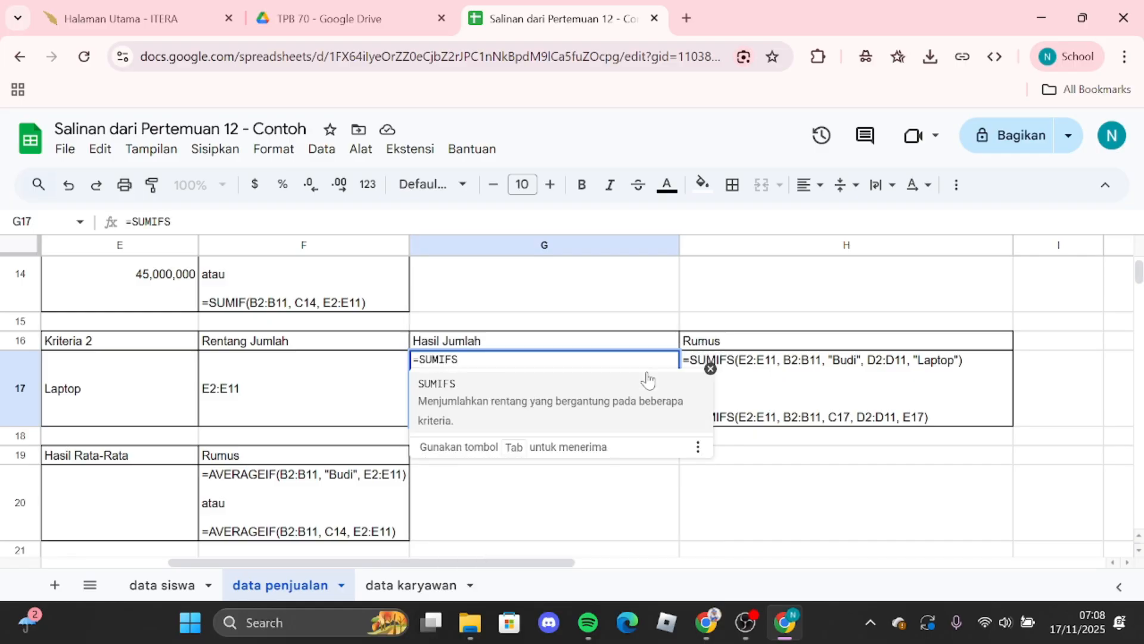
{"action": "type", "text": "("}
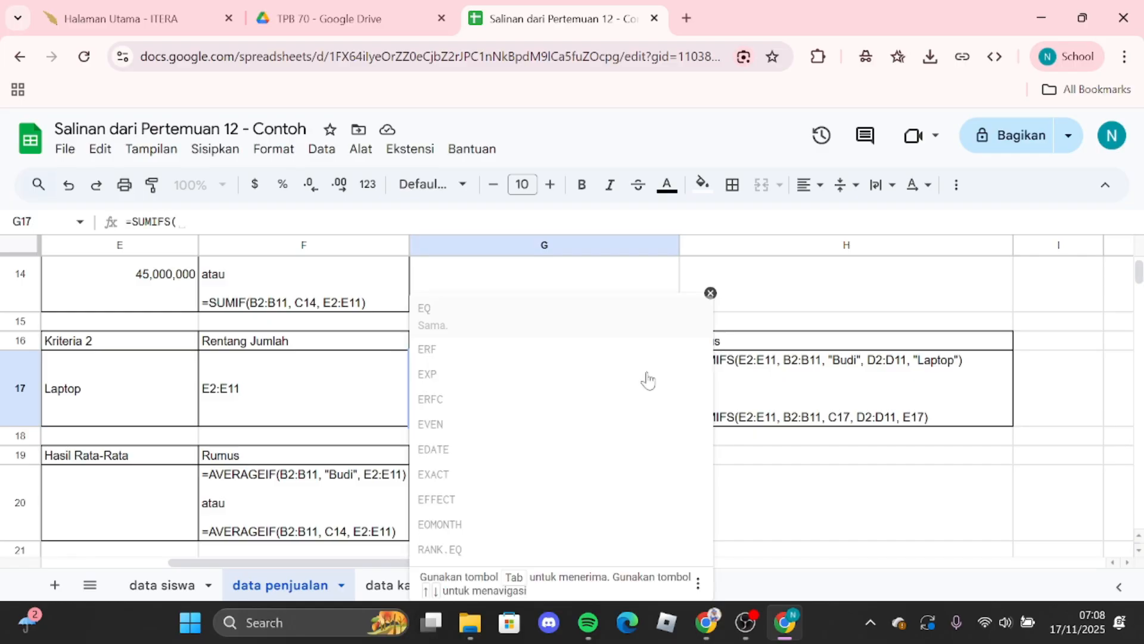
{"action": "type", "text": "E2:E11"}
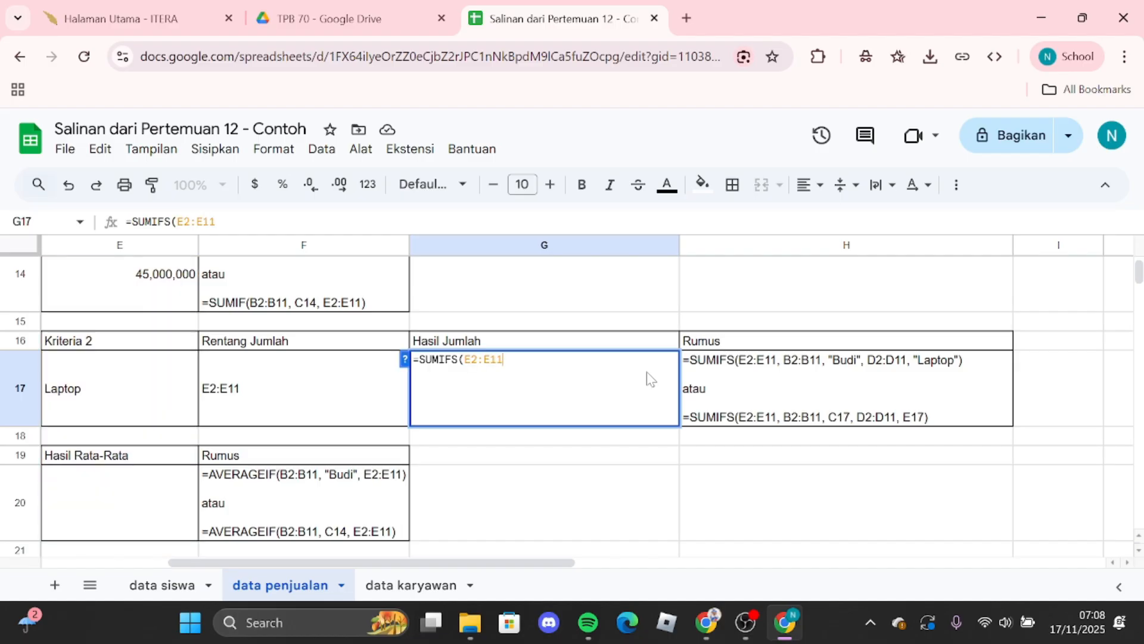
{"action": "type", "text": ", B2:B11, \"B"}
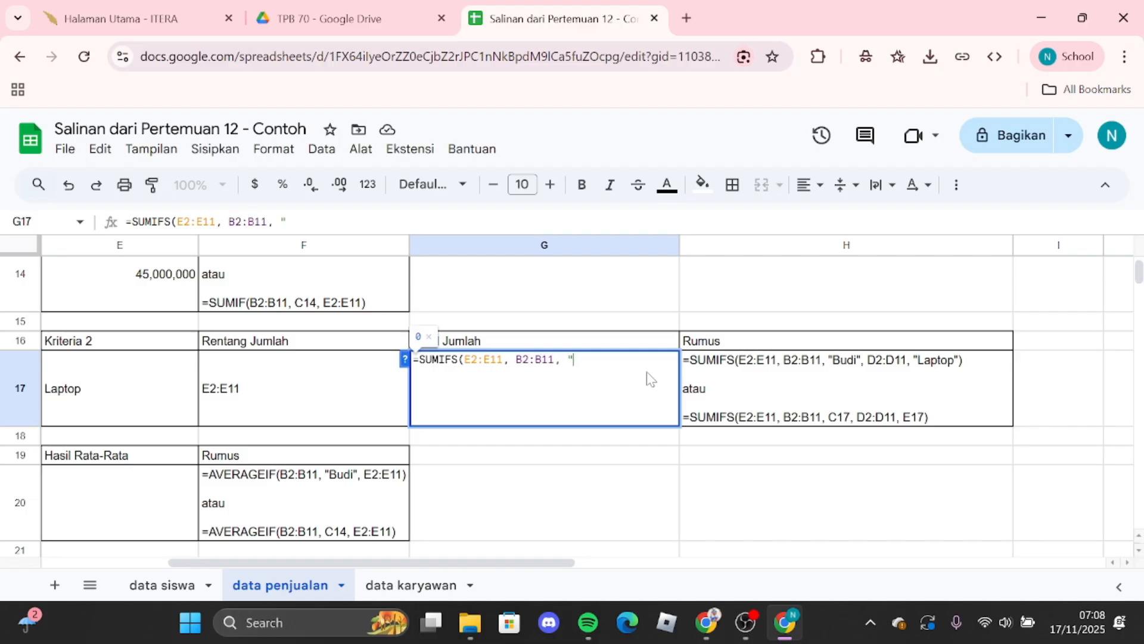
{"action": "type", "text": "udi"}
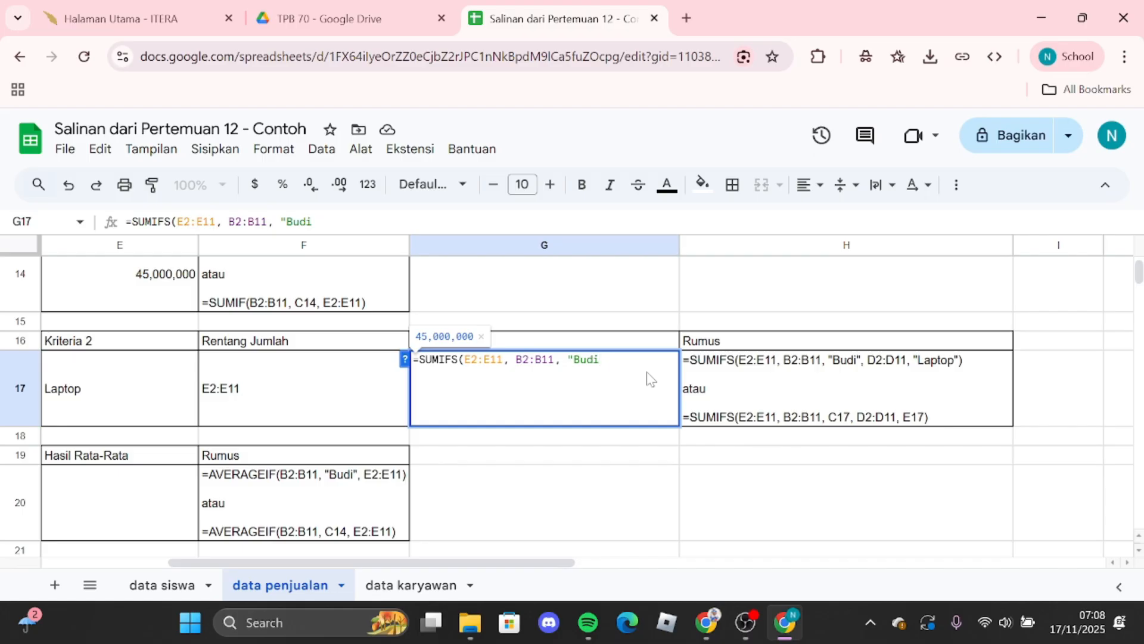
{"action": "type", "text": "\", "}
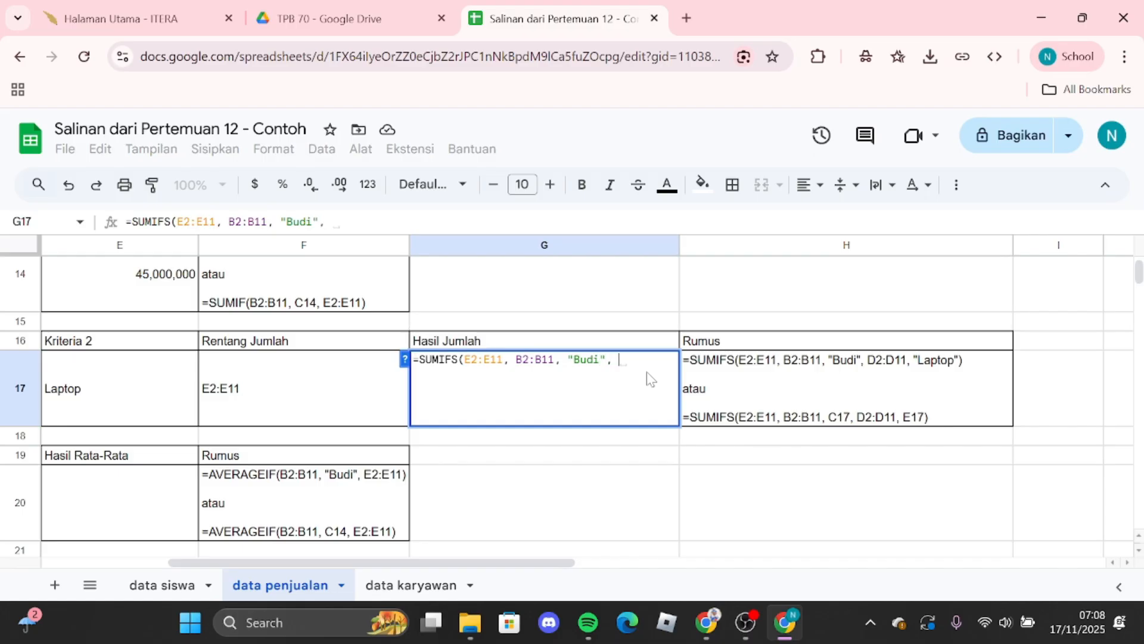
Step: Complete the SUMIFS formula in G17 with D2:D11 as the second criteria range and "Laptop" as its criterion
{"action": "type", "text": "D"}
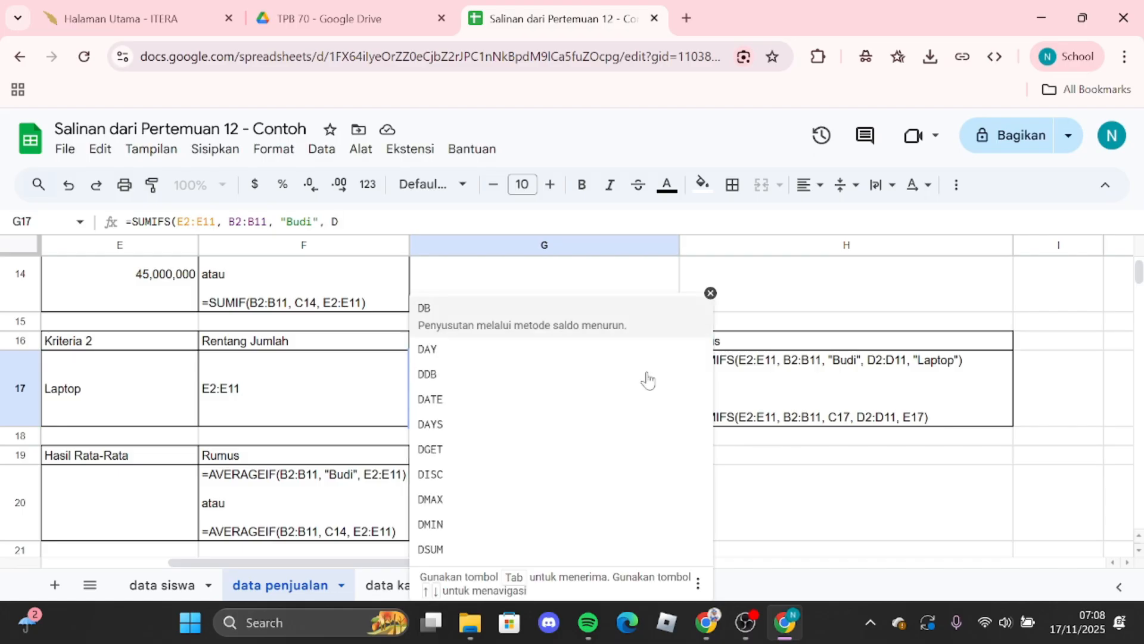
{"action": "type", "text": "2:D1"}
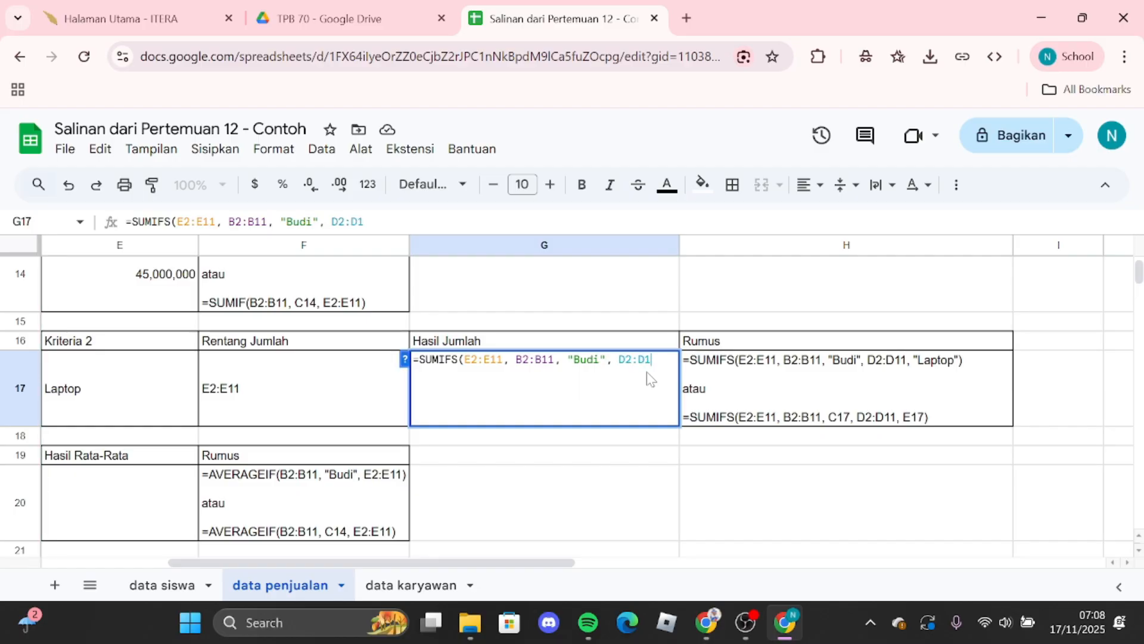
{"action": "type", "text": "1, \""}
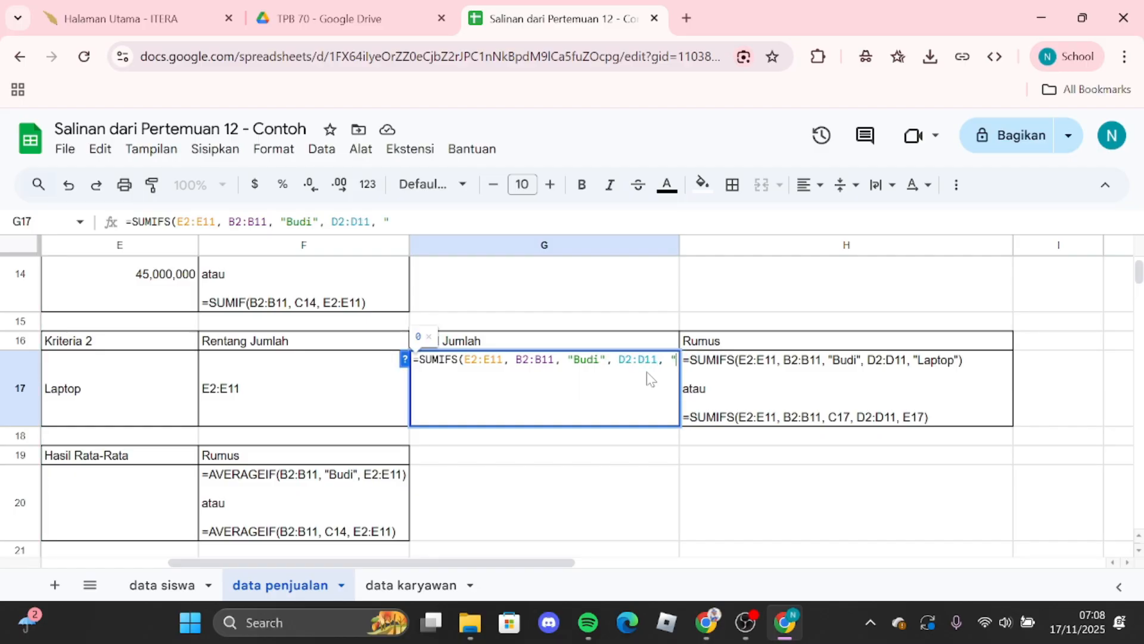
{"action": "type", "text": "Lap"}
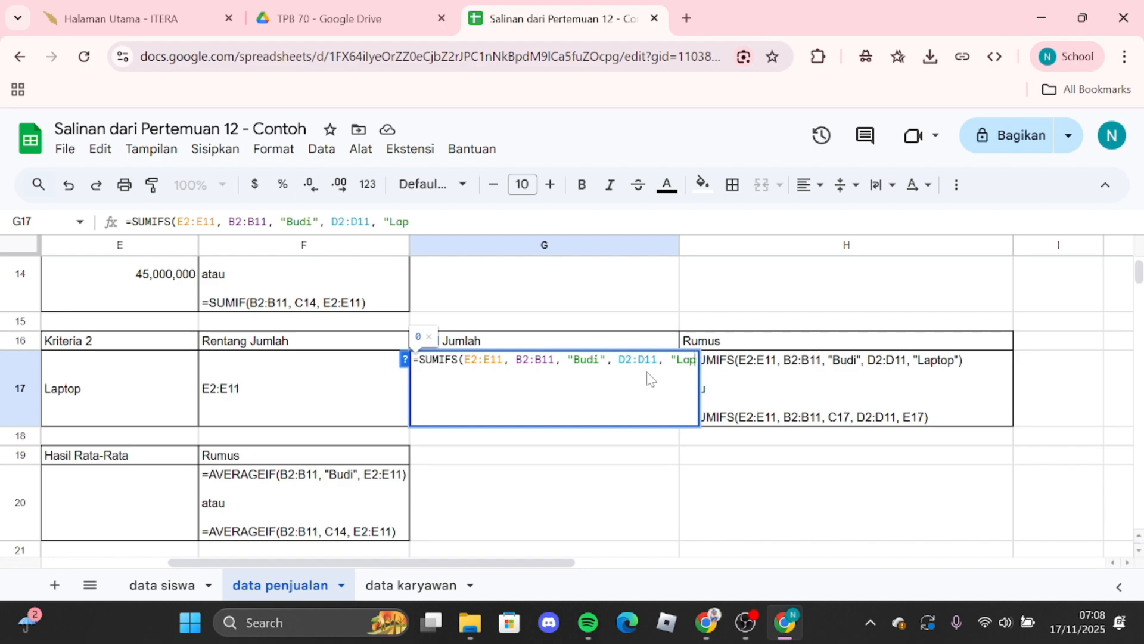
{"action": "type", "text": "top"}
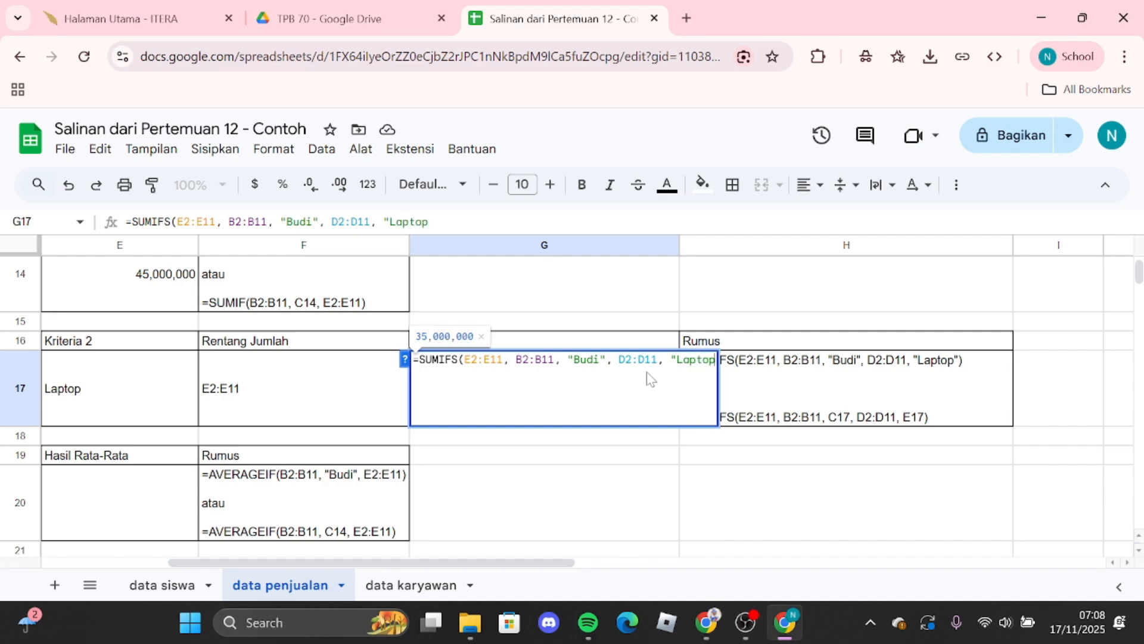
{"action": "type", "text": "\")"}
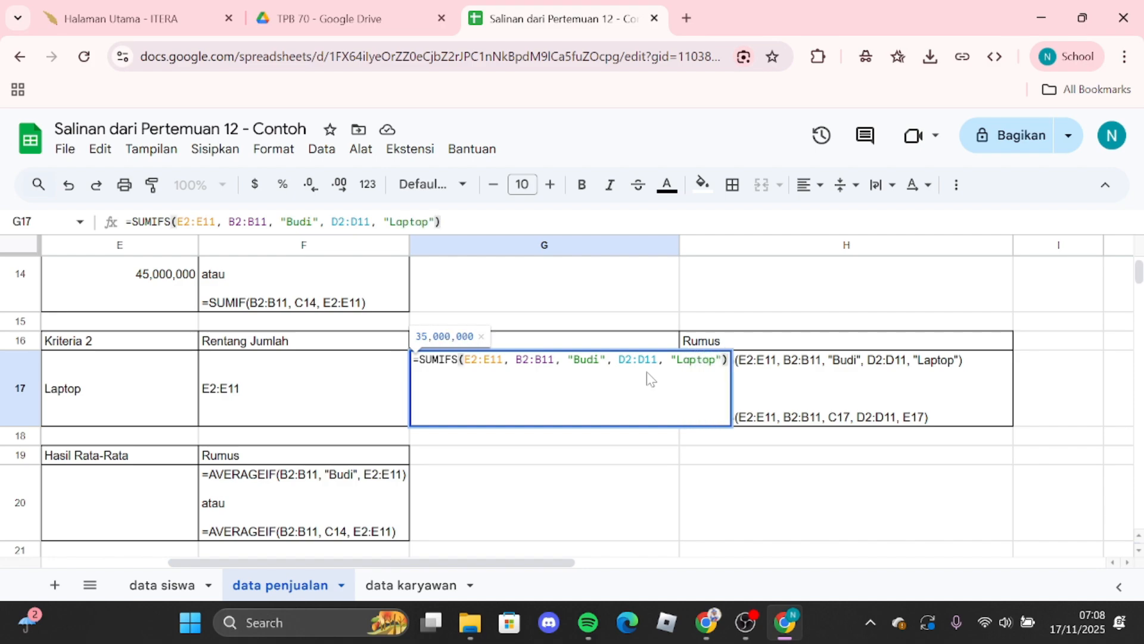
{"action": "key", "text": "Return"}
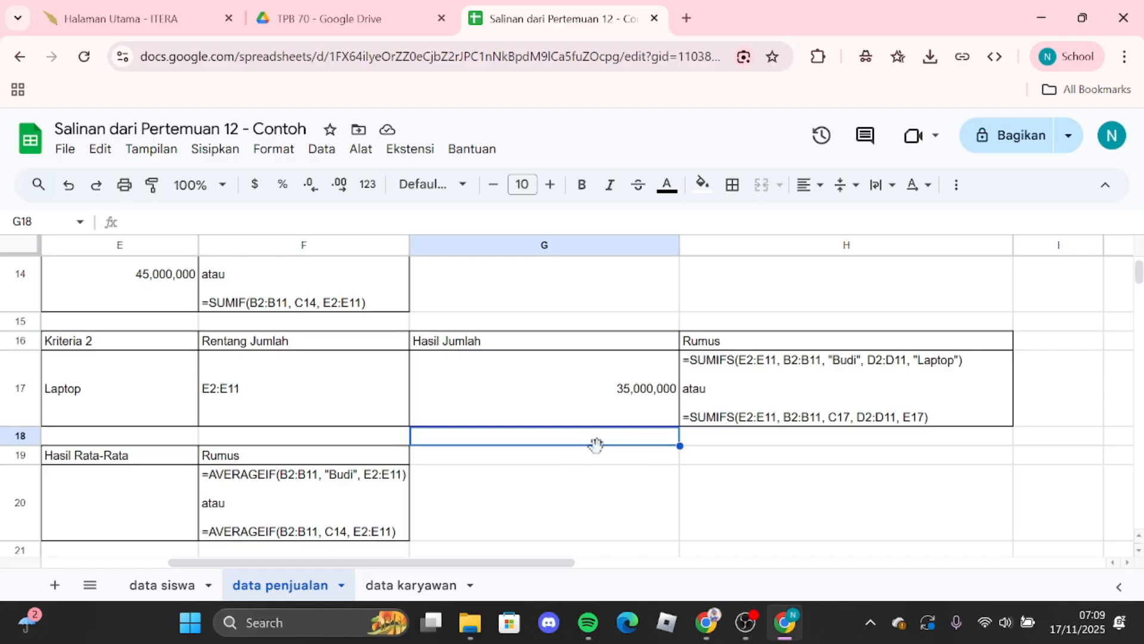
Step: Check the SUMIFS result in G17 against the sales records in rows 2 to 11
{"action": "left_click", "coordinate": [630, 397]}
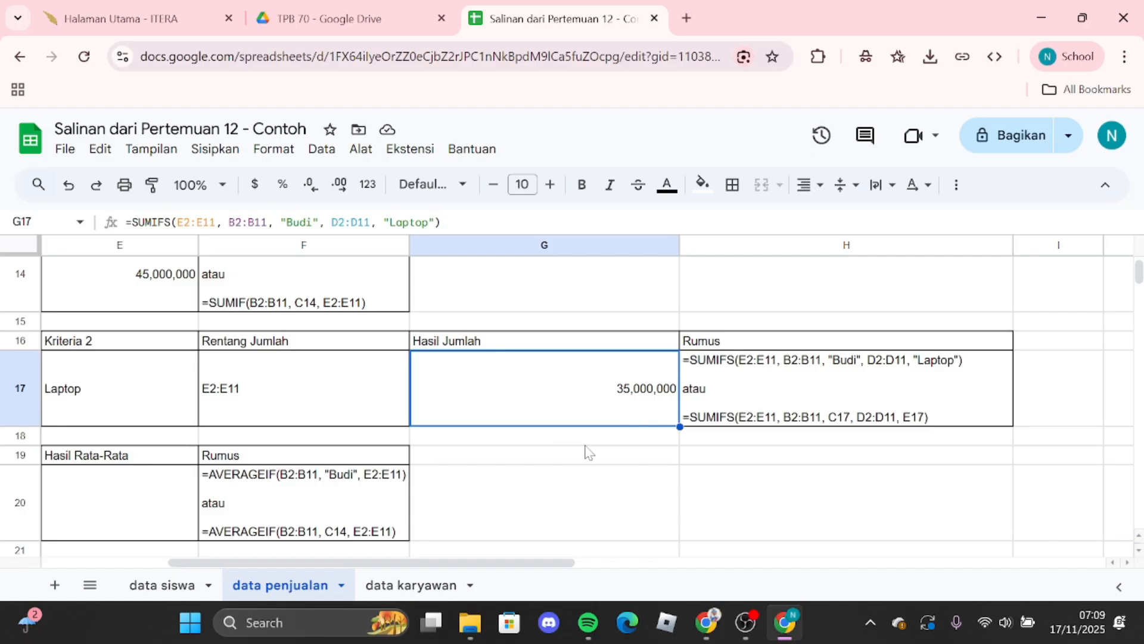
{"action": "left_click_drag", "start_coordinate": [546, 566], "coordinate": [400, 568]}
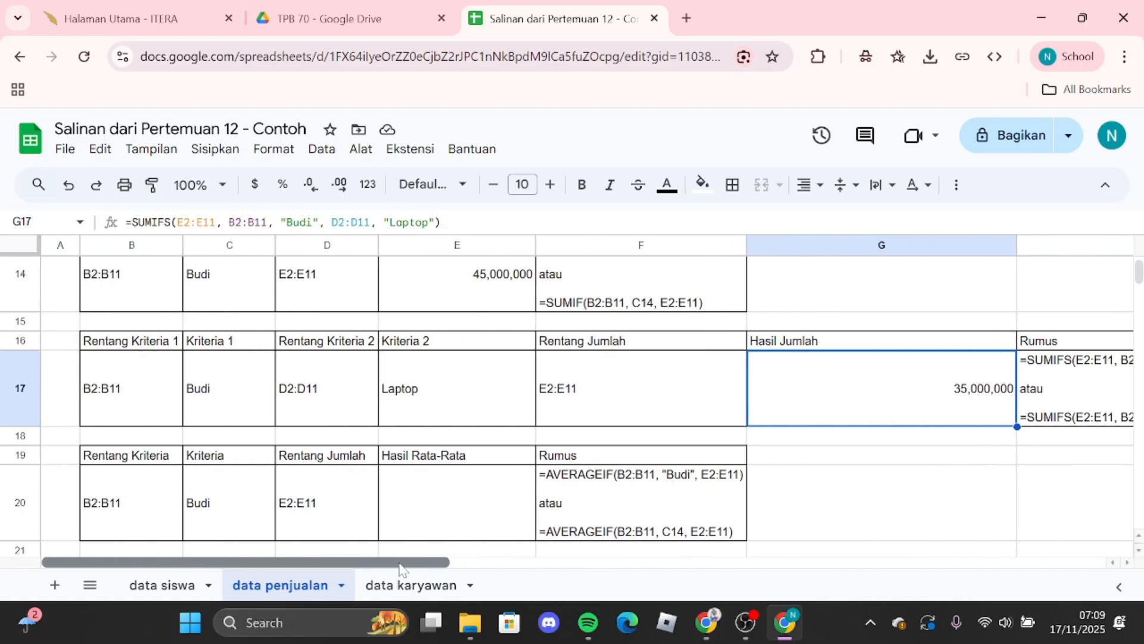
{"action": "scroll", "coordinate": [546, 453], "scroll_direction": "up", "scroll_amount": 5}
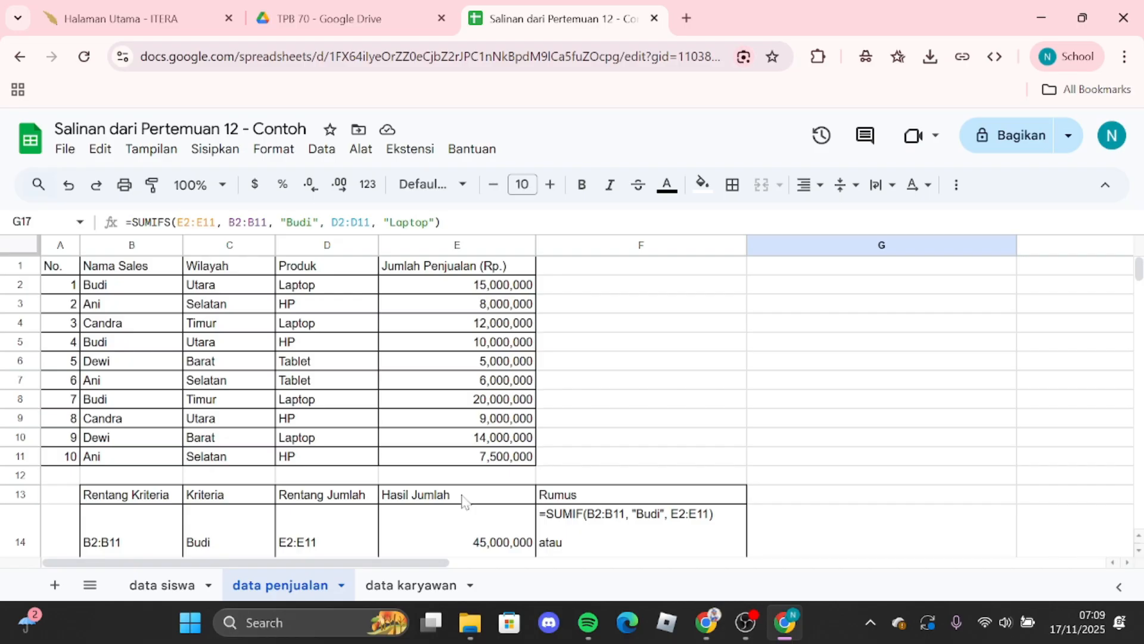
Step: Copy the first AVERAGEIFS example formula, the one with quoted criteria, from the Rumus cell H23
{"action": "scroll", "coordinate": [419, 490], "scroll_direction": "down", "scroll_amount": 5}
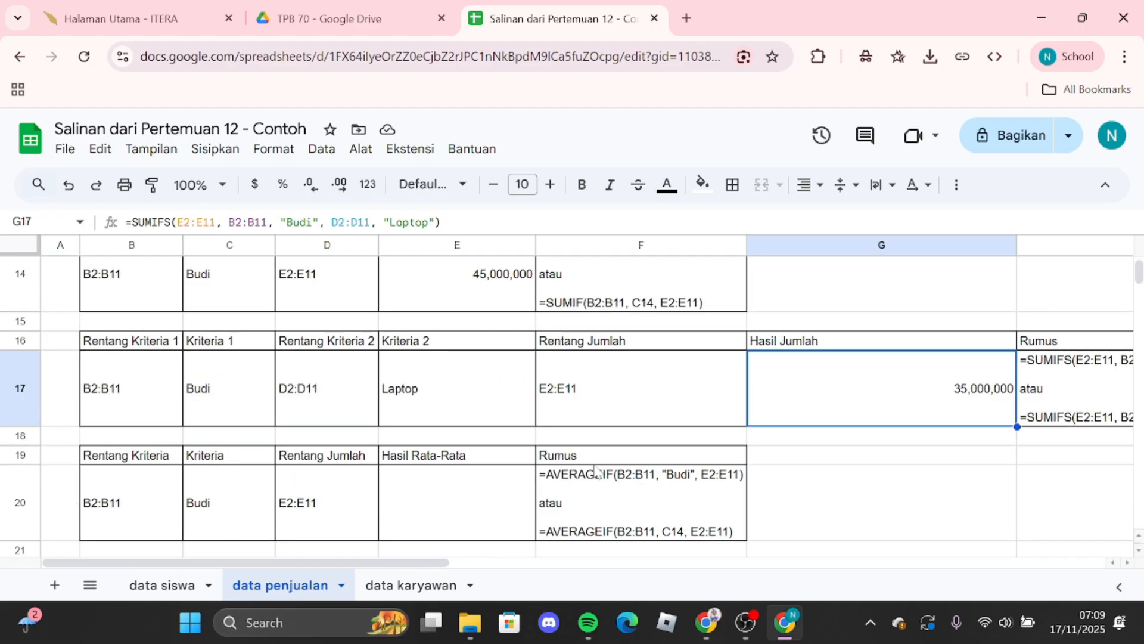
{"action": "scroll", "coordinate": [668, 480], "scroll_direction": "down", "scroll_amount": 3}
{"action": "left_click", "coordinate": [660, 424]}
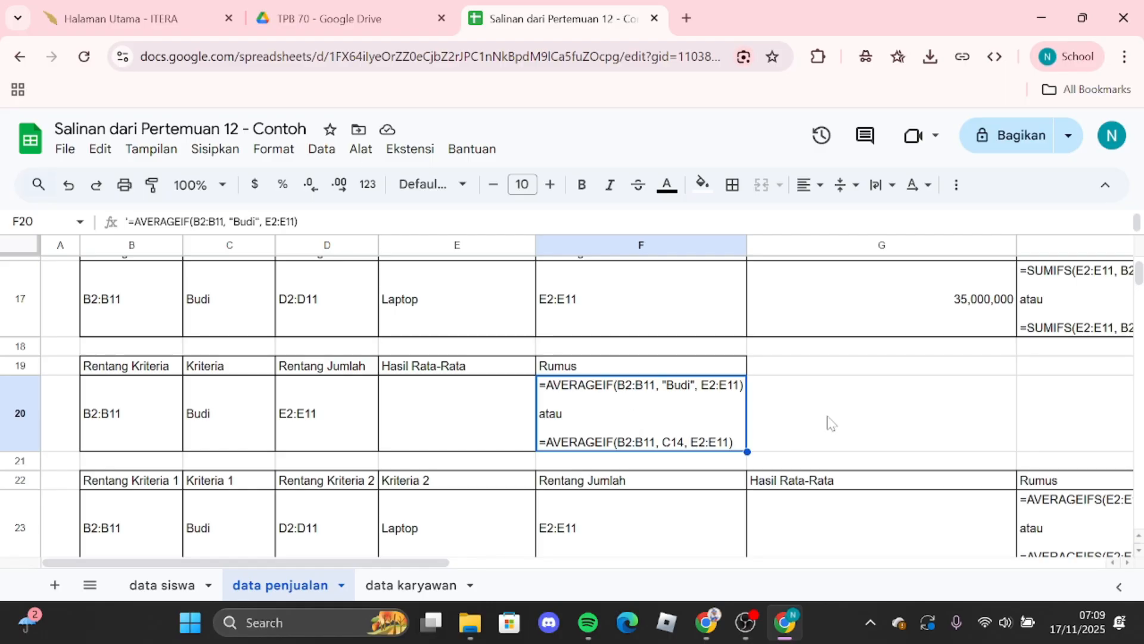
{"action": "scroll", "coordinate": [831, 423], "scroll_direction": "down", "scroll_amount": 3}
{"action": "left_click", "coordinate": [1052, 448]}
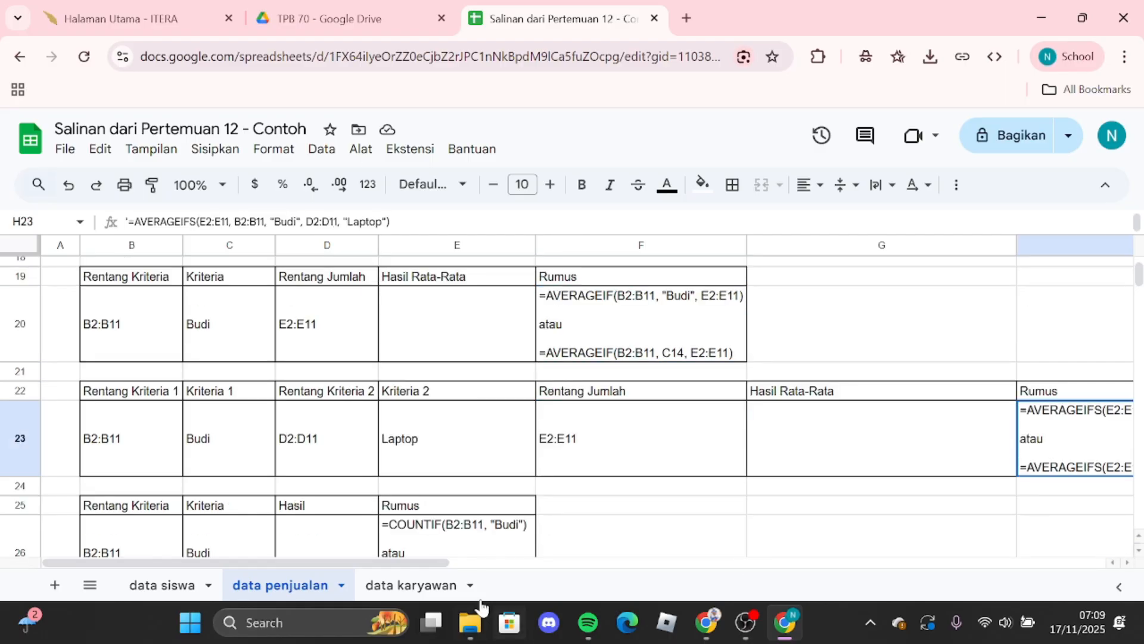
{"action": "left_click_drag", "start_coordinate": [424, 563], "coordinate": [459, 566]}
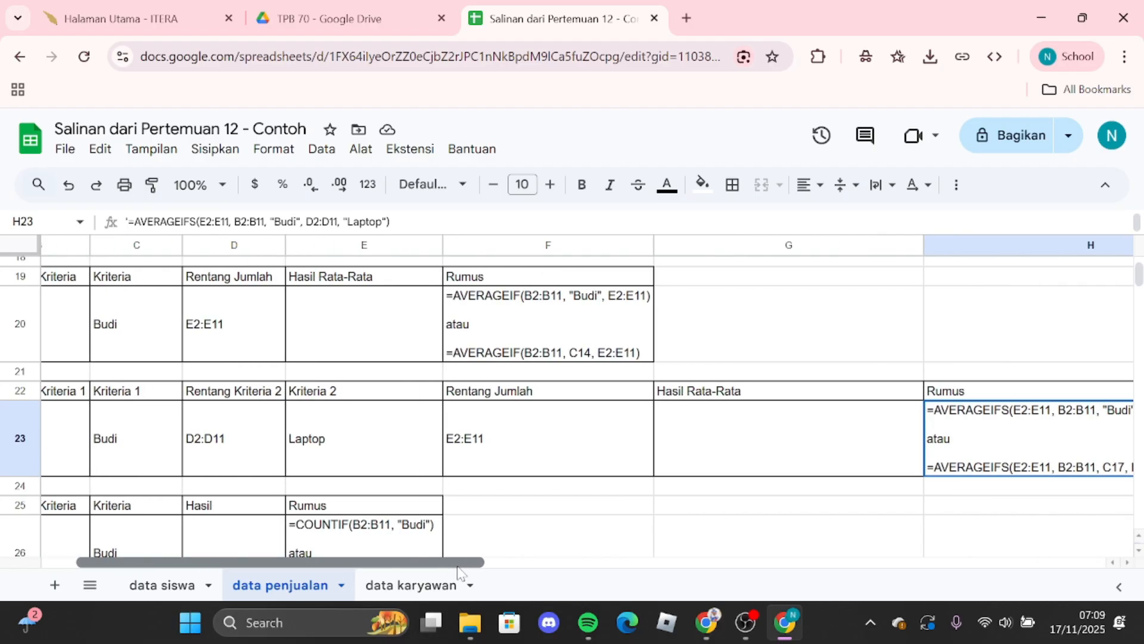
{"action": "left_click_drag", "start_coordinate": [459, 569], "coordinate": [484, 571]}
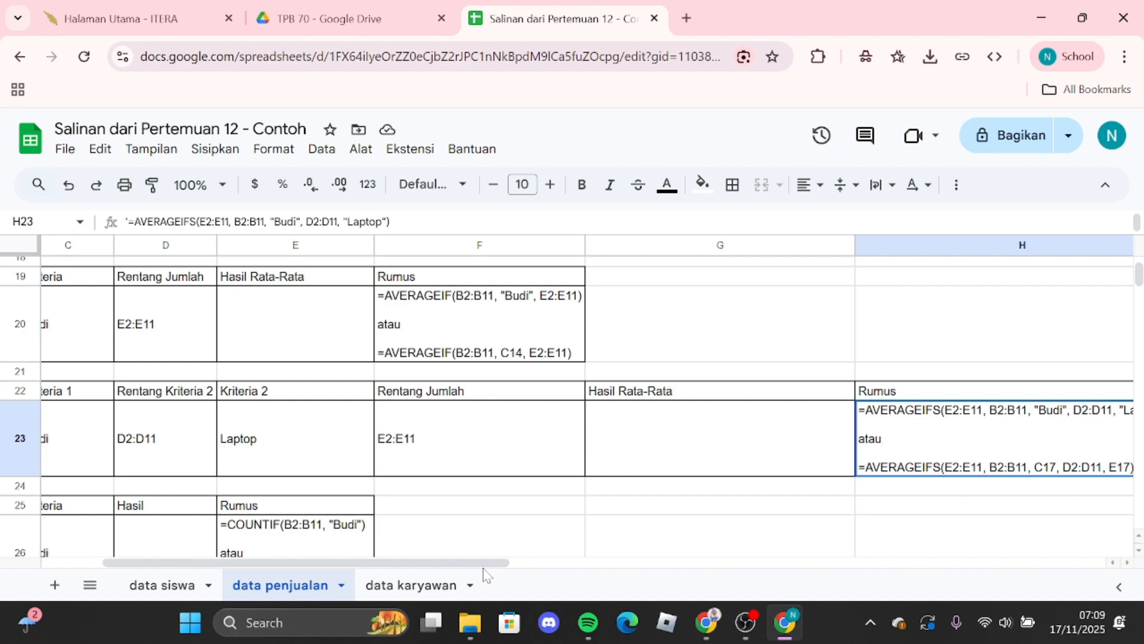
{"action": "double_click", "coordinate": [893, 423]}
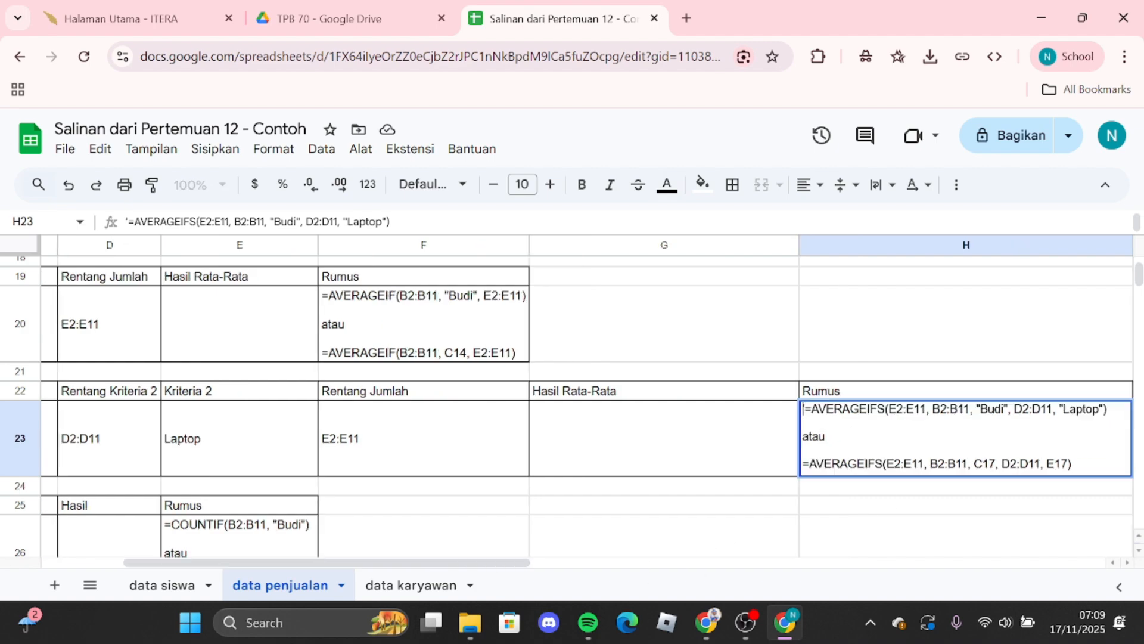
{"action": "left_click_drag", "start_coordinate": [803, 409], "coordinate": [1136, 420]}
{"action": "key", "text": "ctrl+c"}
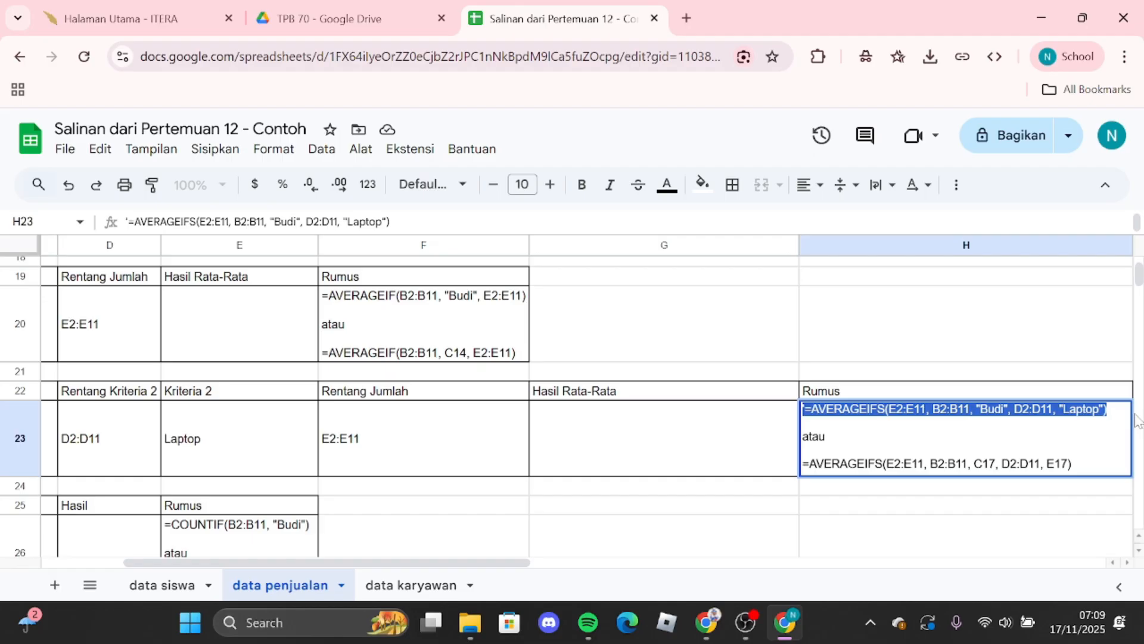
Step: Paste the copied AVERAGEIFS formula into the Hasil Rata-Rata cell G23, with its leading apostrophe
{"action": "left_click", "coordinate": [662, 447]}
{"action": "double_click", "coordinate": [664, 447]}
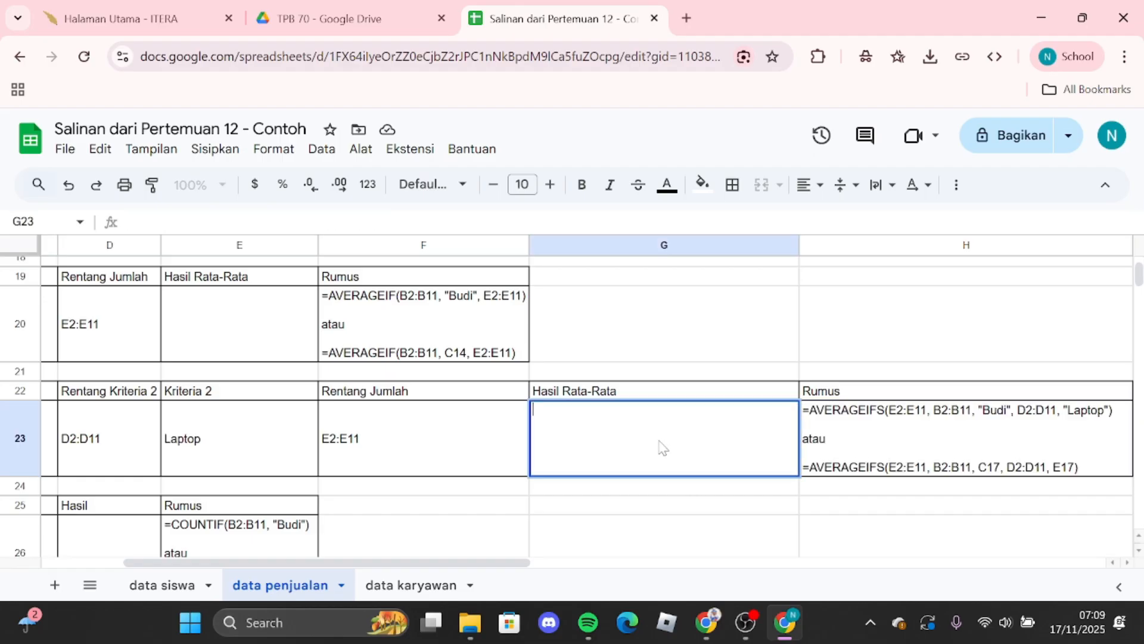
{"action": "type", "text": "'"}
{"action": "key", "text": "ctrl+v"}
{"action": "key", "text": "Return"}
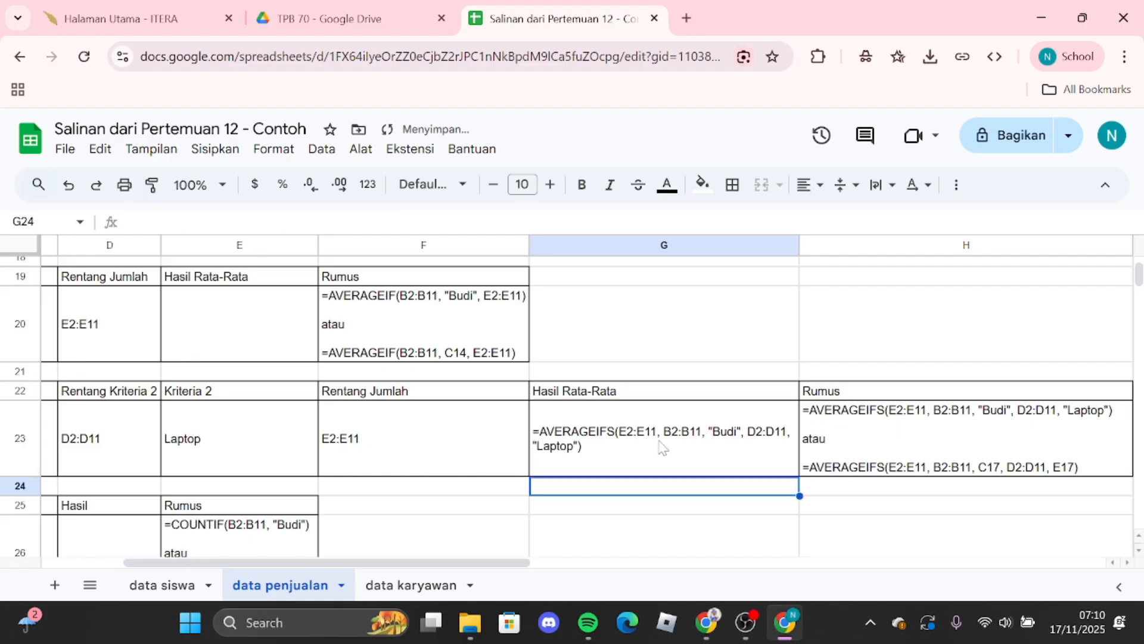
{"action": "left_click", "coordinate": [662, 447]}
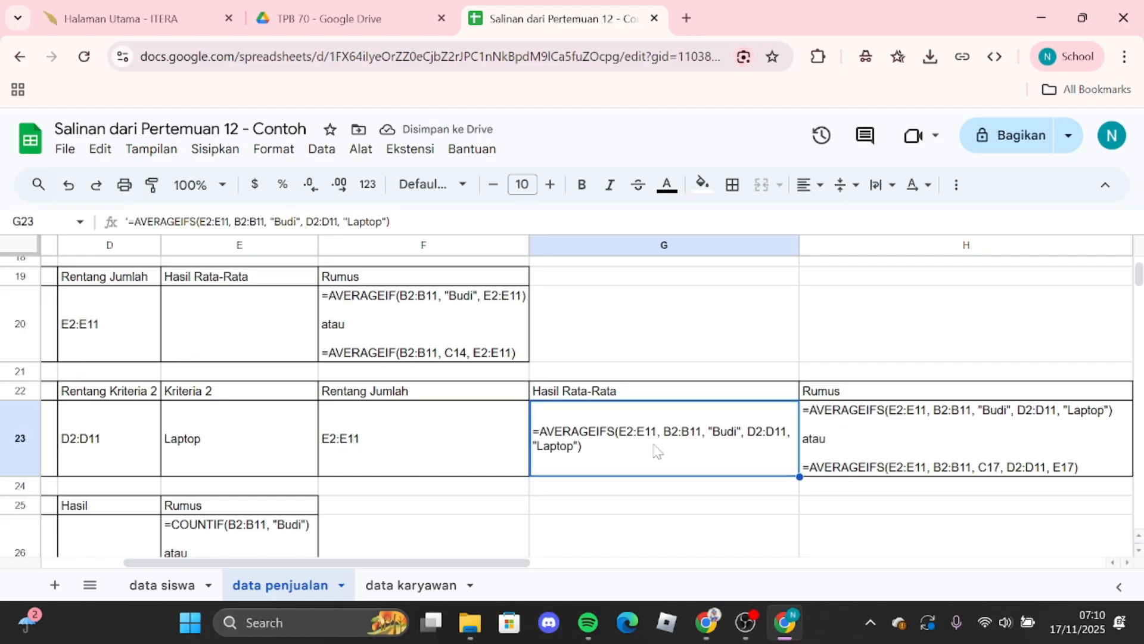
{"action": "double_click", "coordinate": [655, 450]}
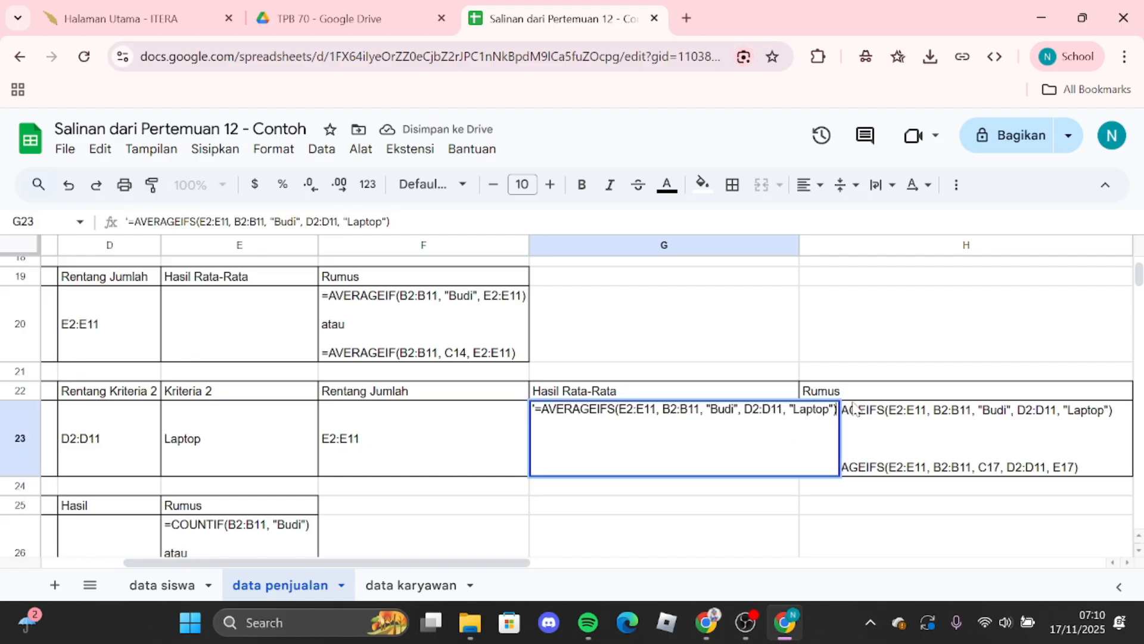
{"action": "key", "text": "Return"}
Step: Remove the leading apostrophe from the AVERAGEIFS text in G23 so that it calculates as a formula
{"action": "left_click", "coordinate": [734, 467]}
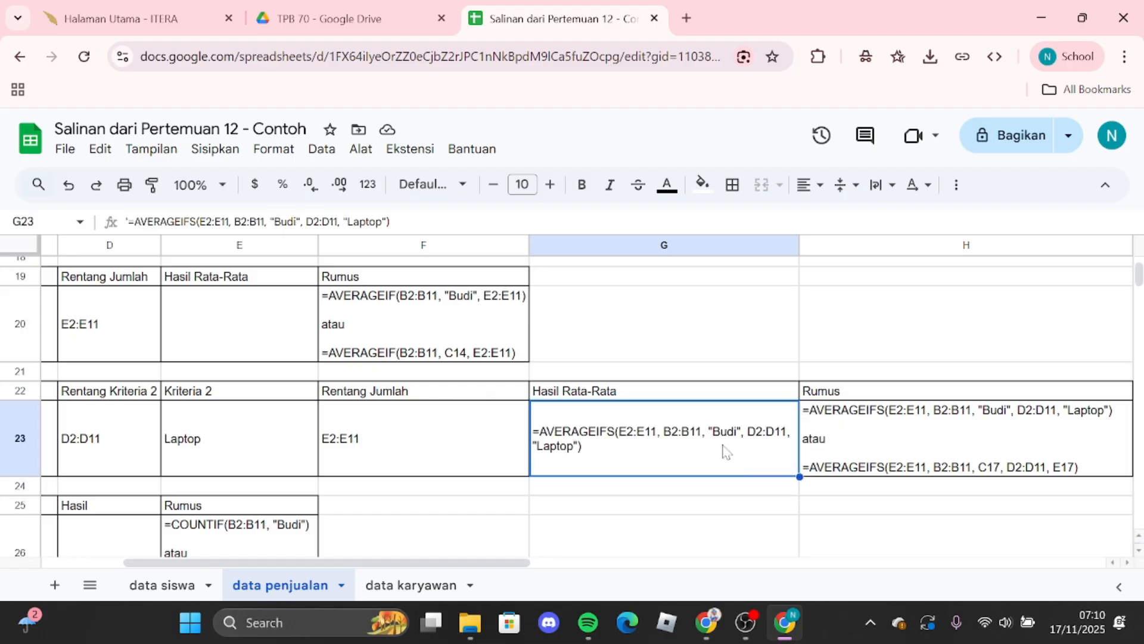
{"action": "double_click", "coordinate": [597, 449]}
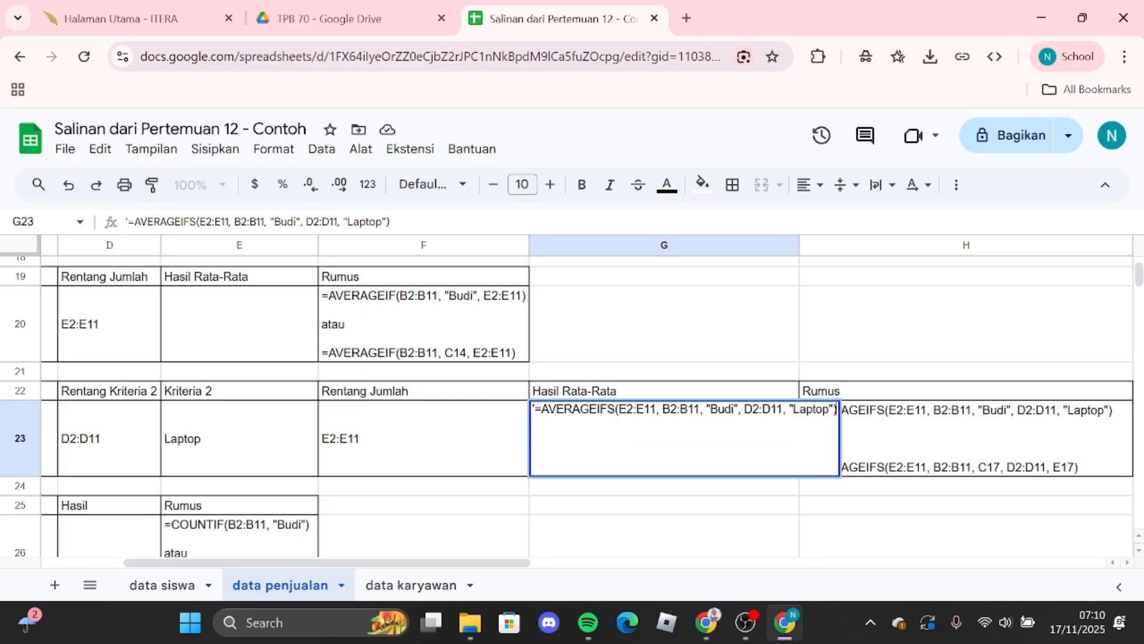
{"action": "key", "text": "Home"}
{"action": "key", "text": "Delete"}
{"action": "key", "text": "Return"}
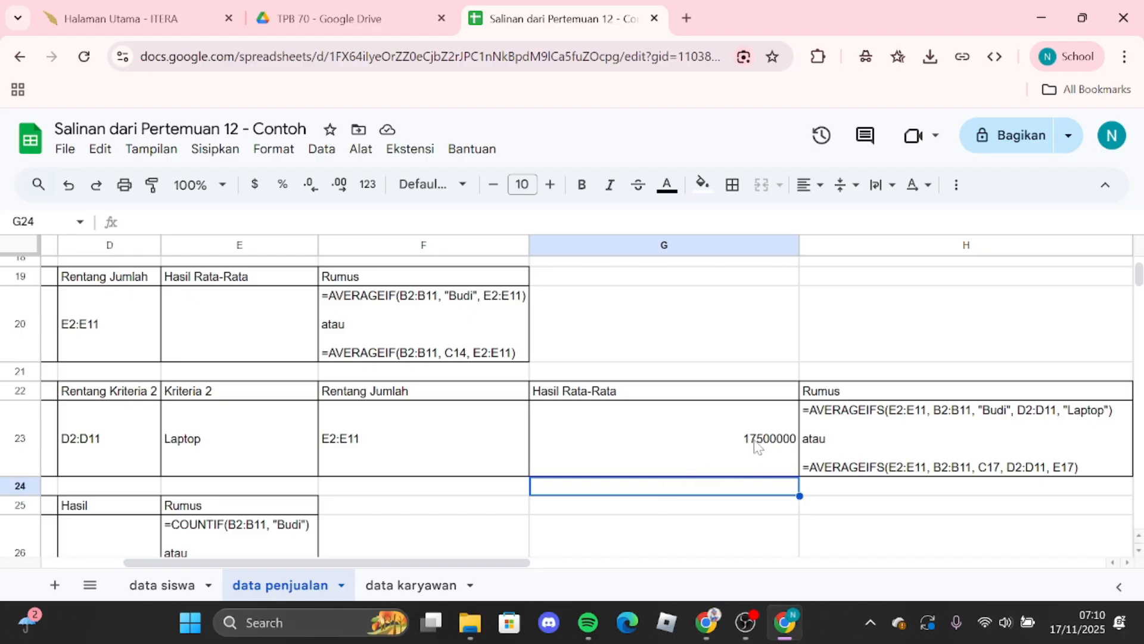
Step: Check the AVERAGEIFS result in G23 against the sales records in rows 2 to 11
{"action": "left_click_drag", "start_coordinate": [480, 563], "coordinate": [398, 566]}
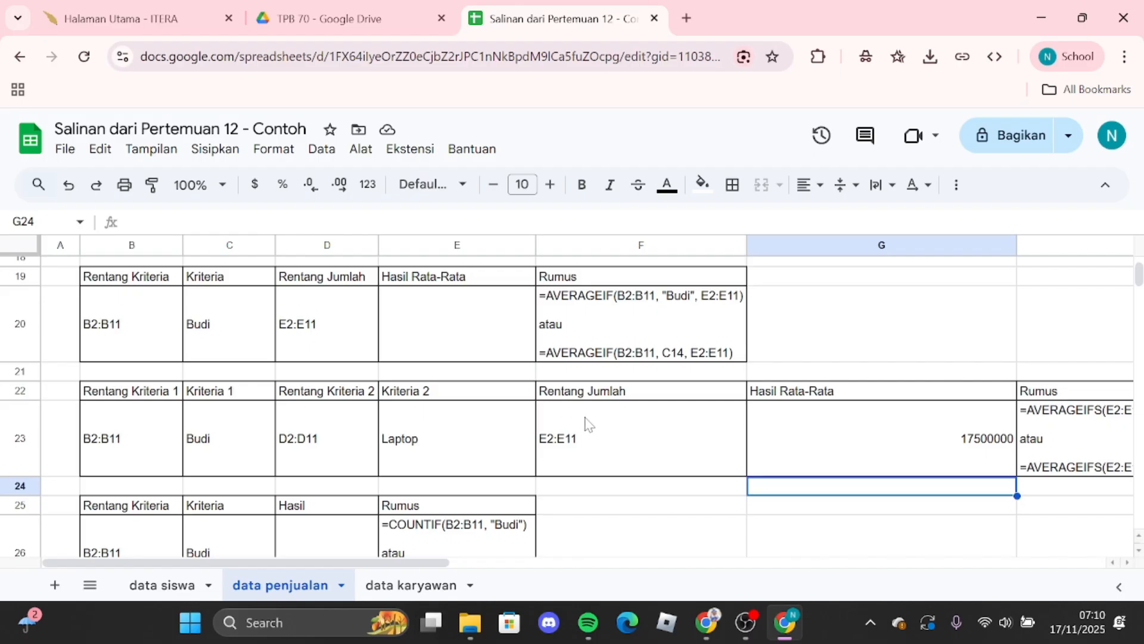
{"action": "scroll", "coordinate": [590, 423], "scroll_direction": "up", "scroll_amount": 2}
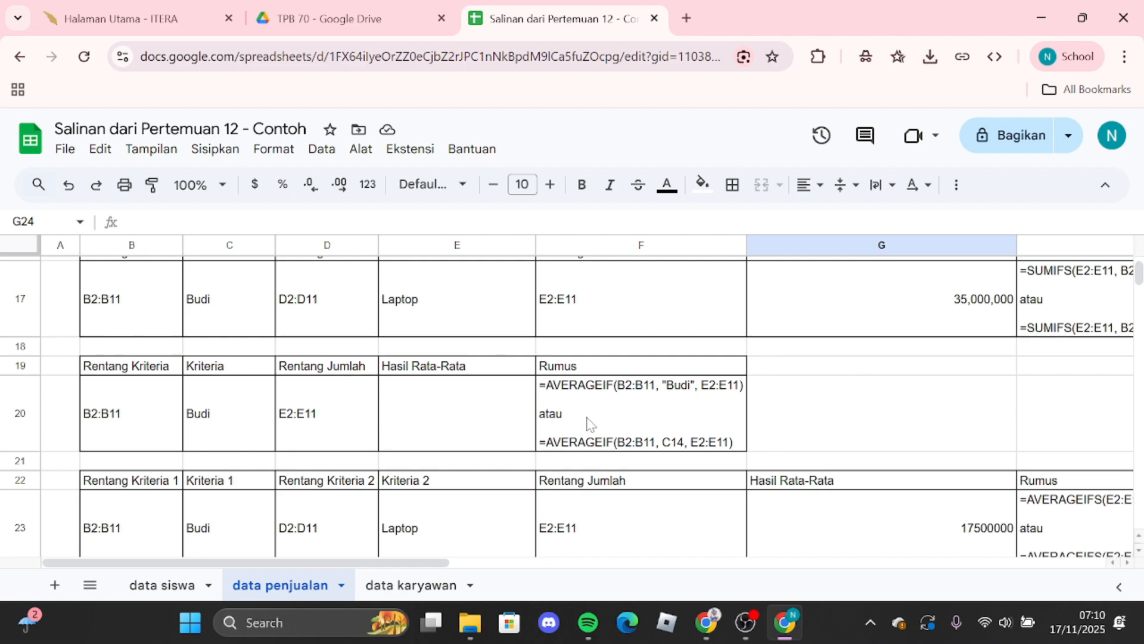
{"action": "scroll", "coordinate": [590, 423], "scroll_direction": "up", "scroll_amount": 10}
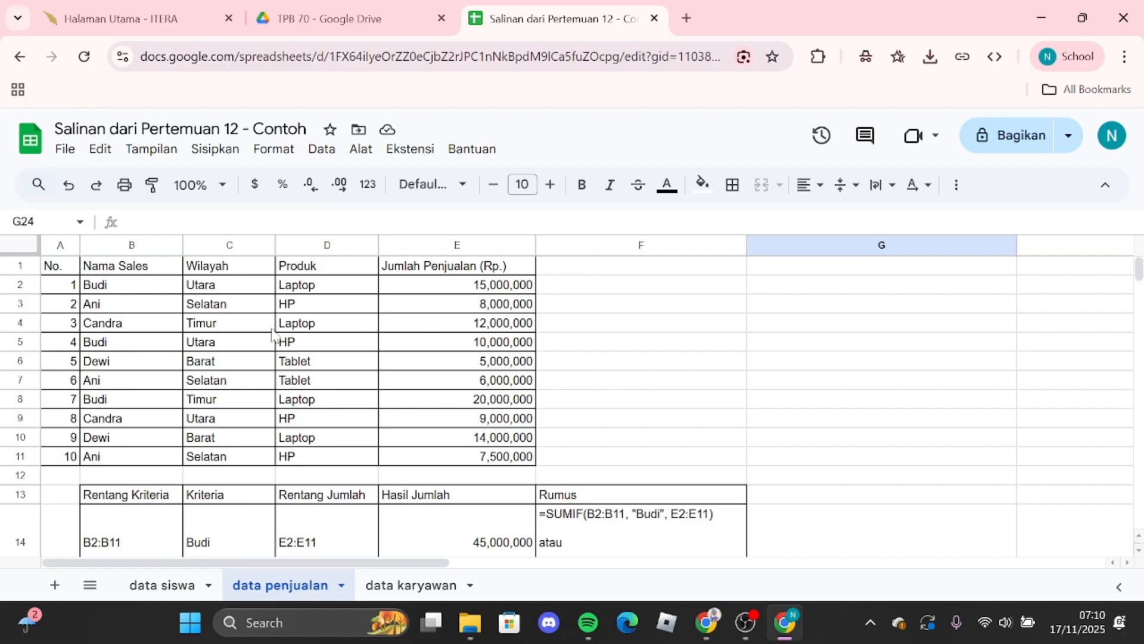
Step: Copy the first AVERAGEIF example, the one with the quoted criterion, from Rumus cell F20 and enter it as a formula in Hasil Rata-Rata cell E20
{"action": "scroll", "coordinate": [665, 336], "scroll_direction": "down", "scroll_amount": 10}
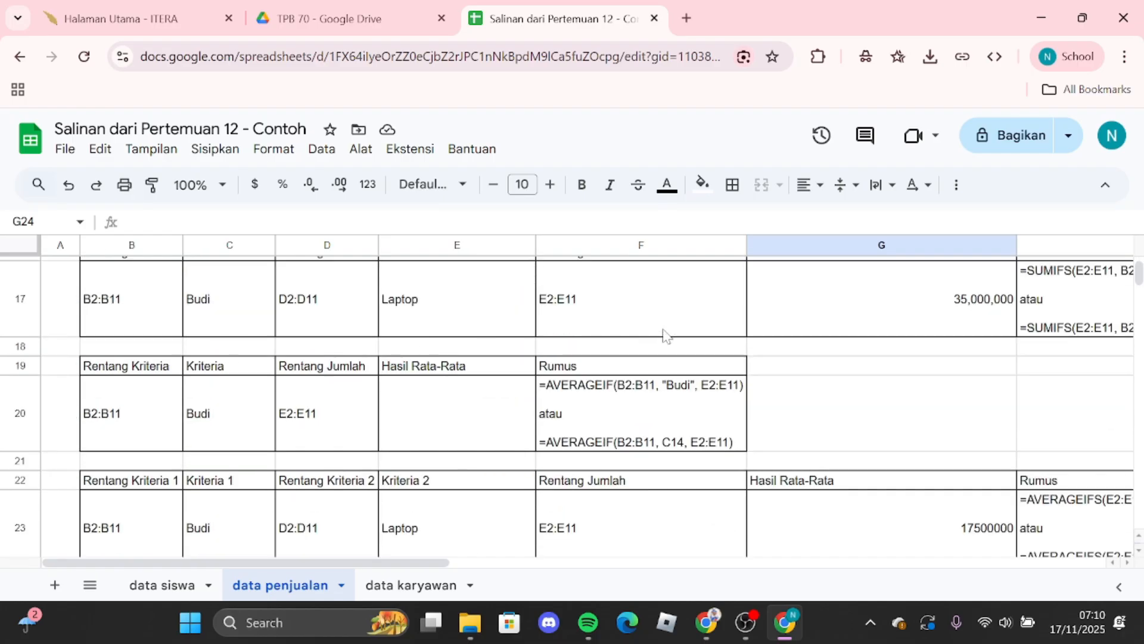
{"action": "left_click", "coordinate": [633, 386]}
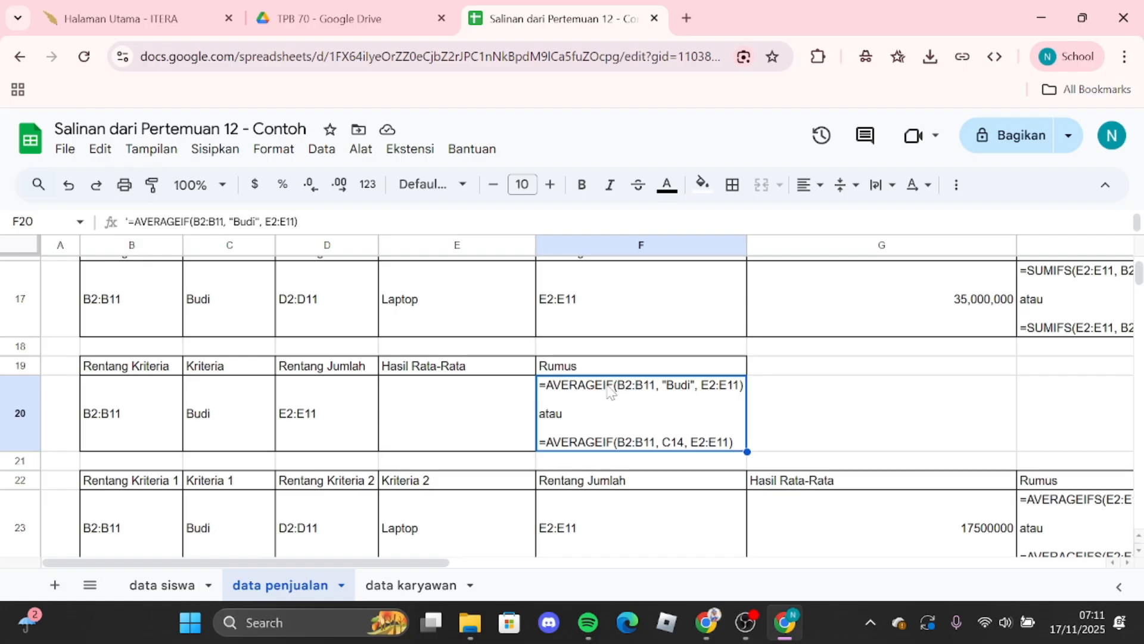
{"action": "key", "text": "Return"}
{"action": "left_click_drag", "start_coordinate": [540, 384], "coordinate": [741, 384]}
{"action": "key", "text": "ctrl+c"}
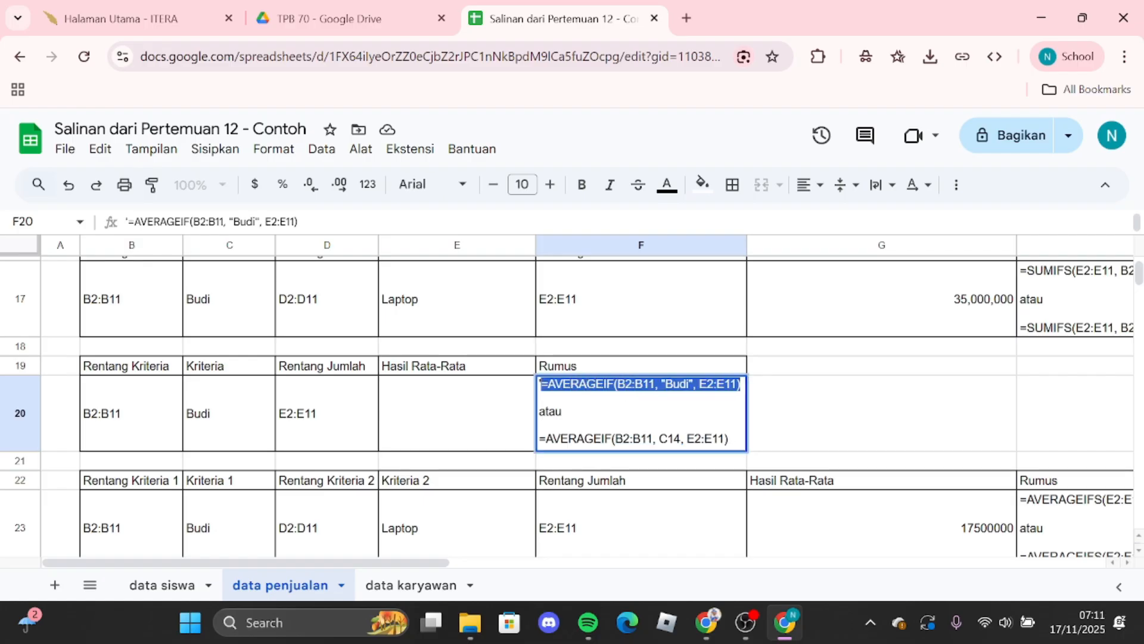
{"action": "left_click", "coordinate": [473, 430]}
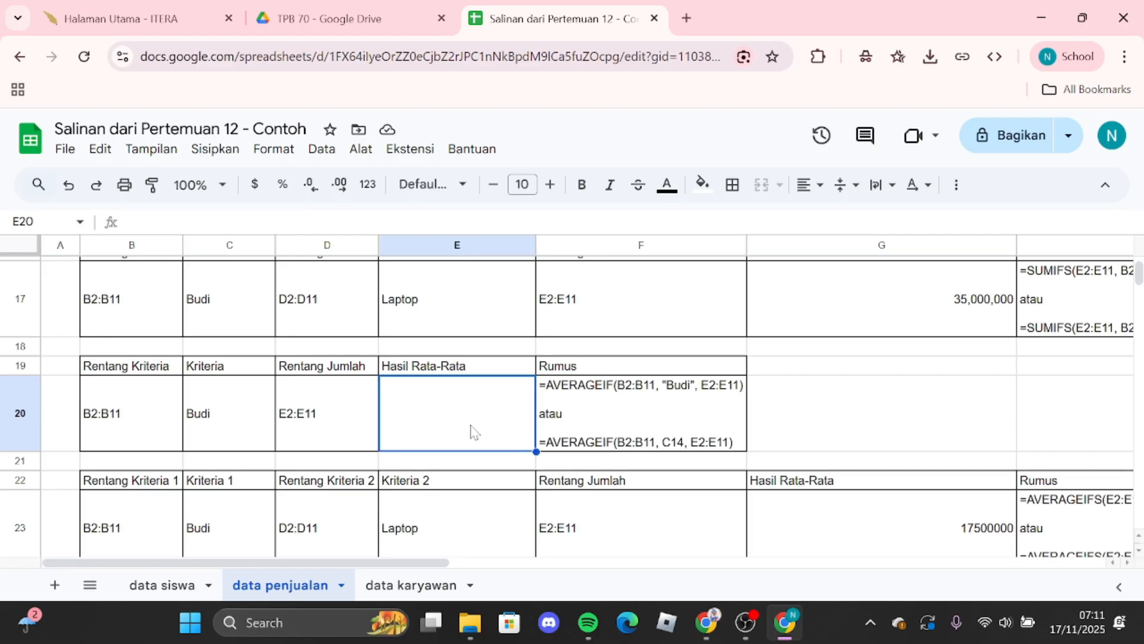
{"action": "type", "text": "="}
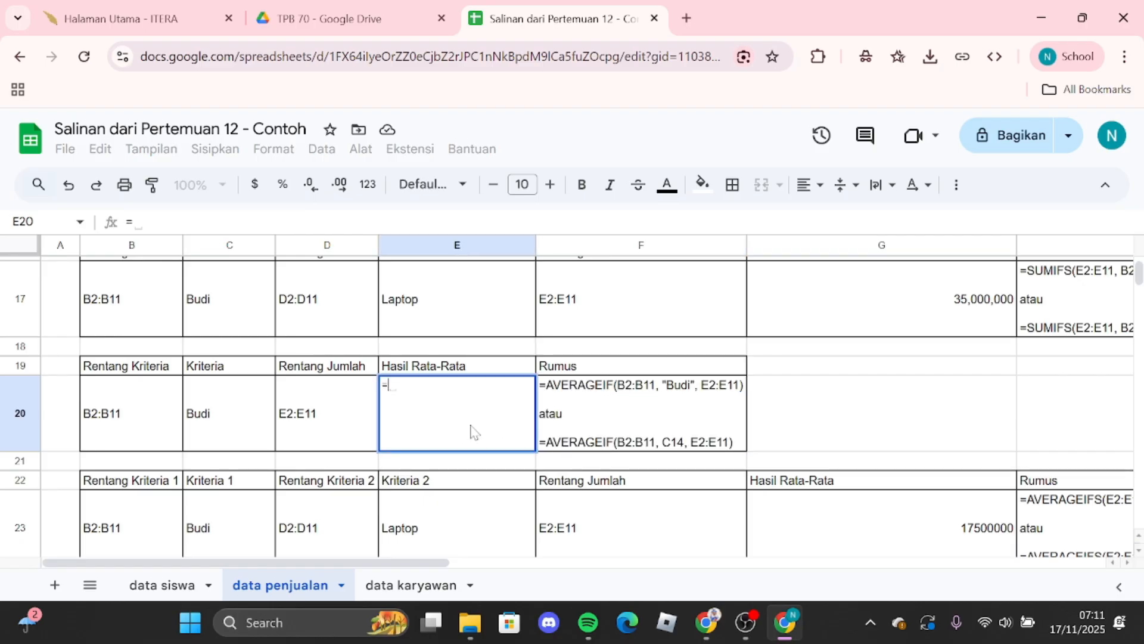
{"action": "key", "text": "ctrl+v"}
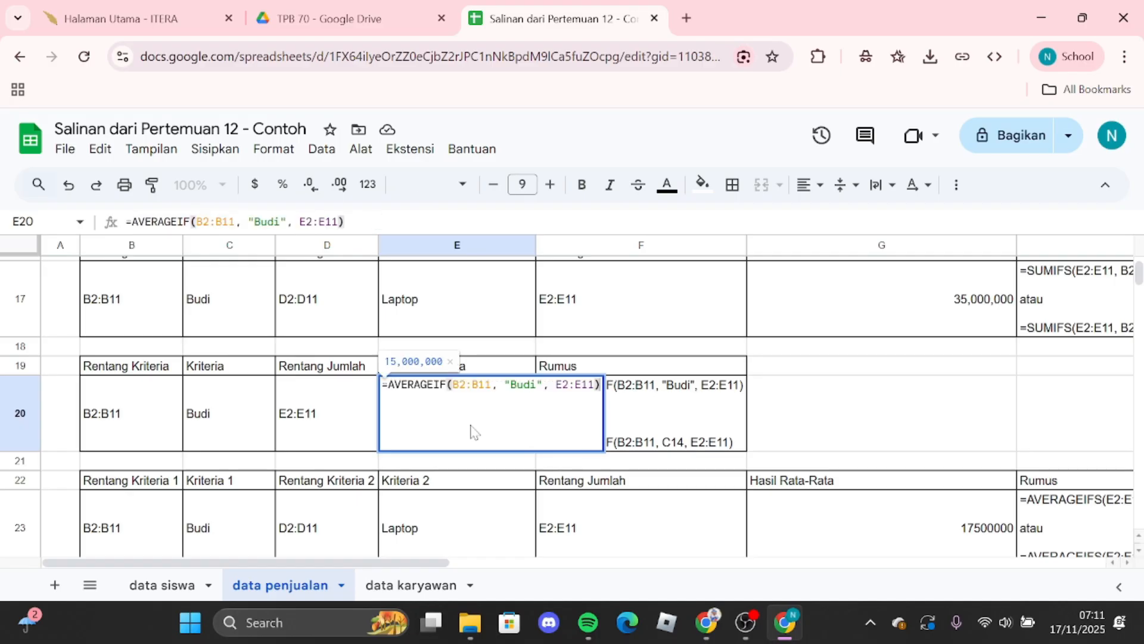
{"action": "key", "text": "Return"}
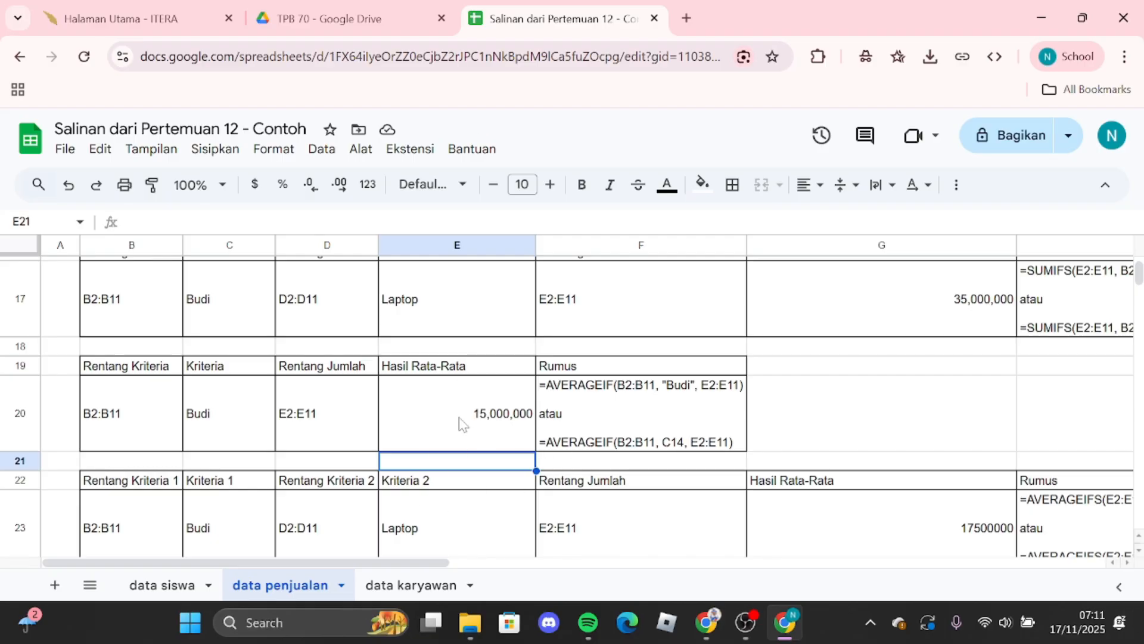
Step: Copy the first COUNTIF example, the one with the quoted criterion, from Rumus cell E26 and enter it as a formula in Hasil cell D26
{"action": "scroll", "coordinate": [457, 420], "scroll_direction": "up", "scroll_amount": 5}
{"action": "scroll", "coordinate": [456, 420], "scroll_direction": "up", "scroll_amount": 2}
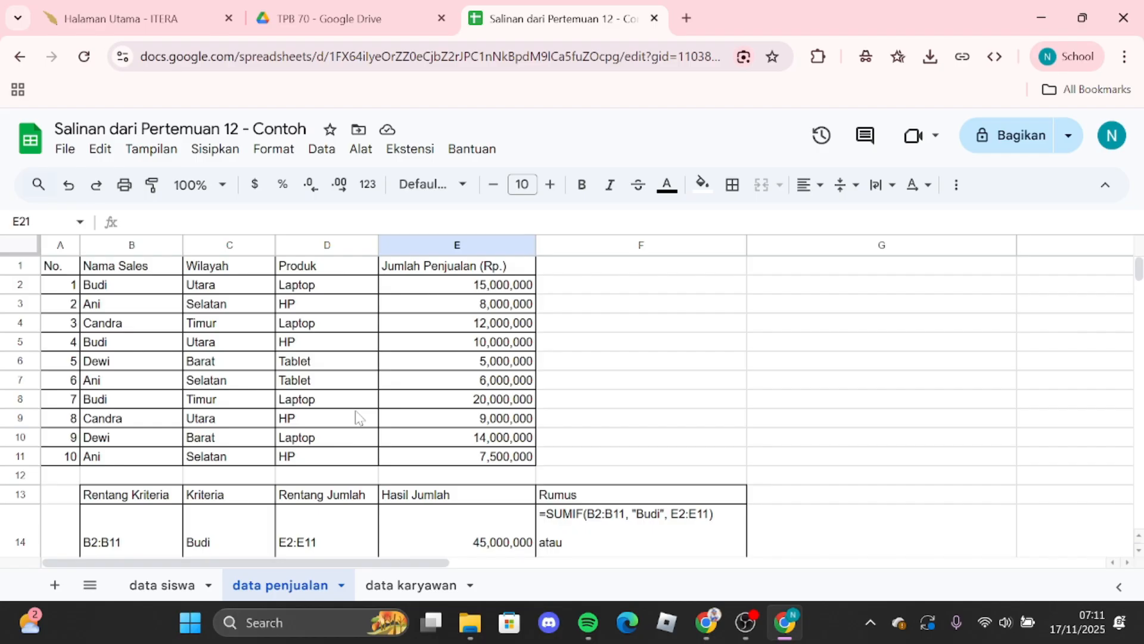
{"action": "scroll", "coordinate": [456, 450], "scroll_direction": "down", "scroll_amount": 10}
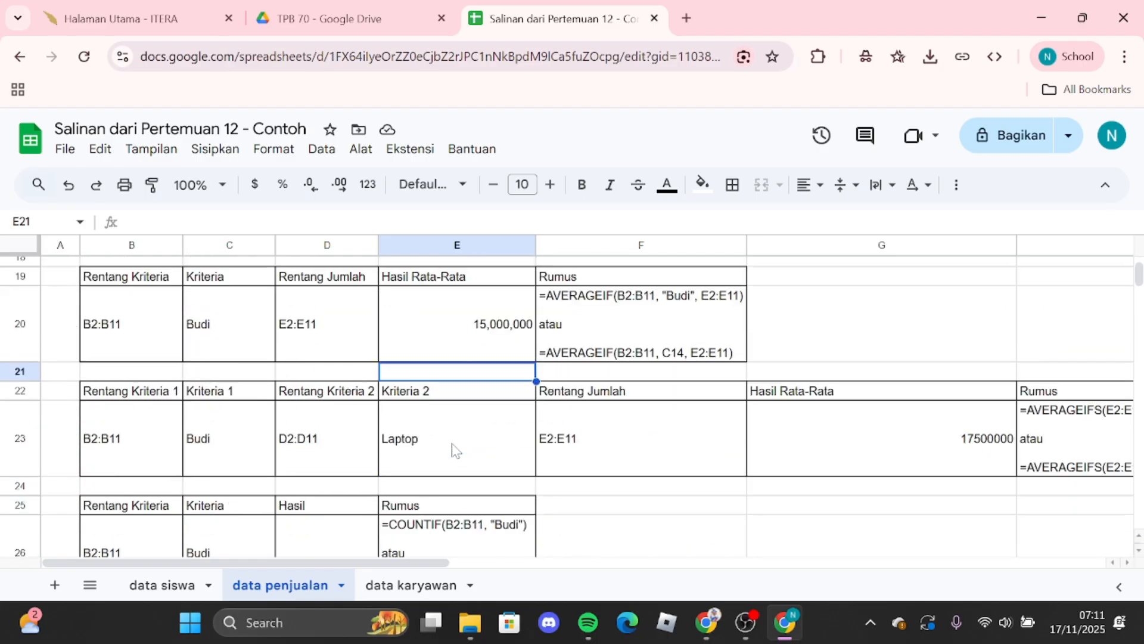
{"action": "left_click", "coordinate": [448, 460]}
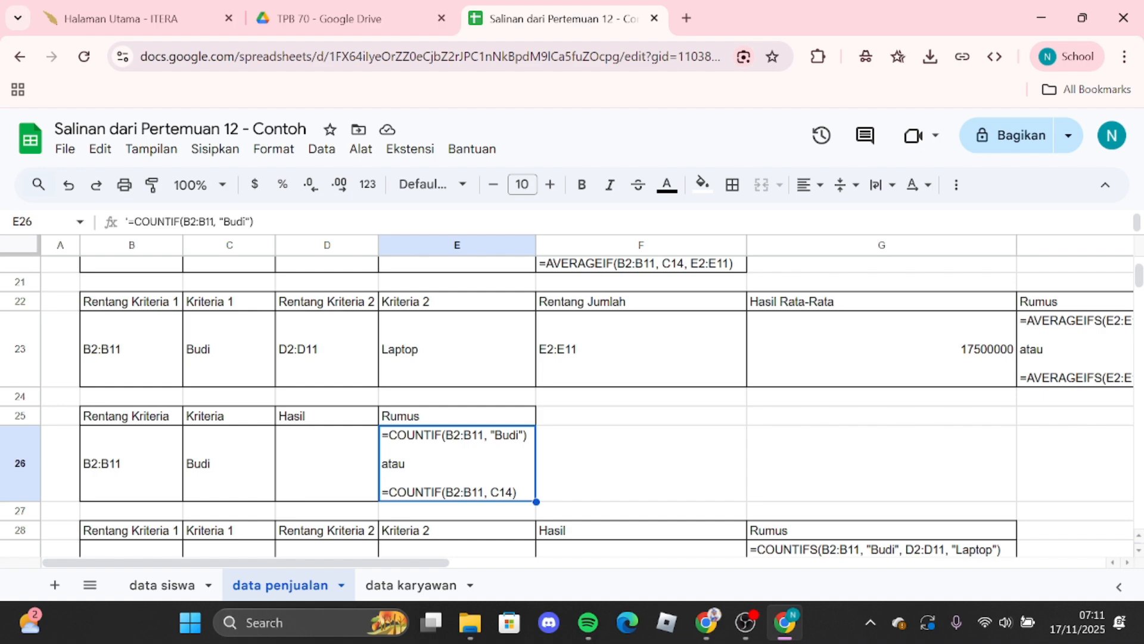
{"action": "double_click", "coordinate": [386, 435]}
{"action": "left_click_drag", "start_coordinate": [384, 435], "coordinate": [524, 435]}
{"action": "key", "text": "ctrl+c"}
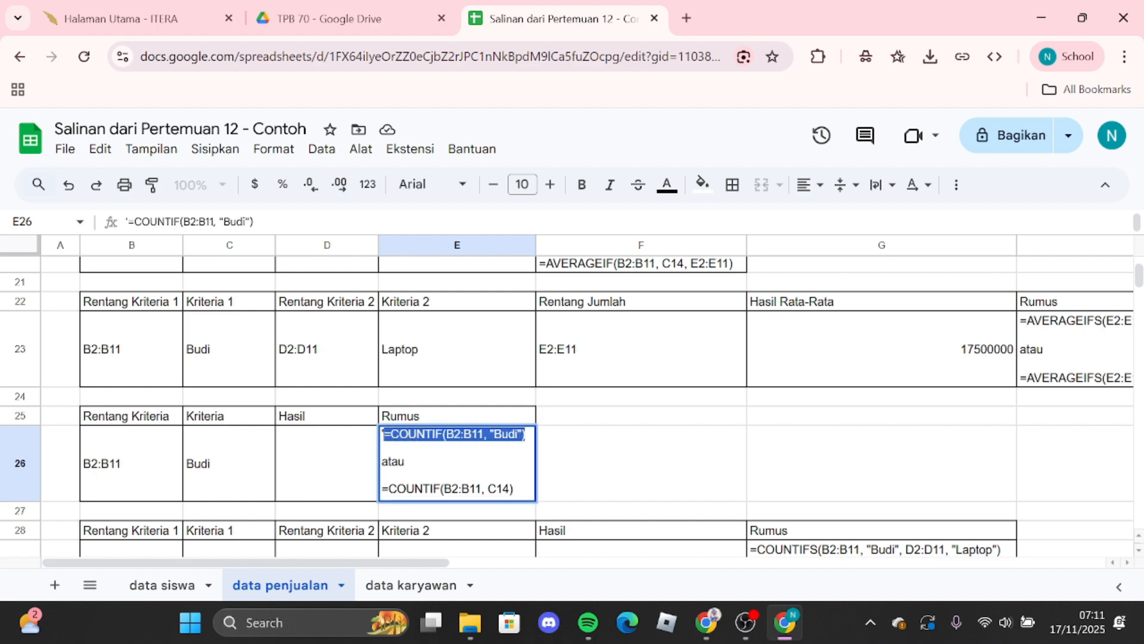
{"action": "left_click", "coordinate": [324, 445]}
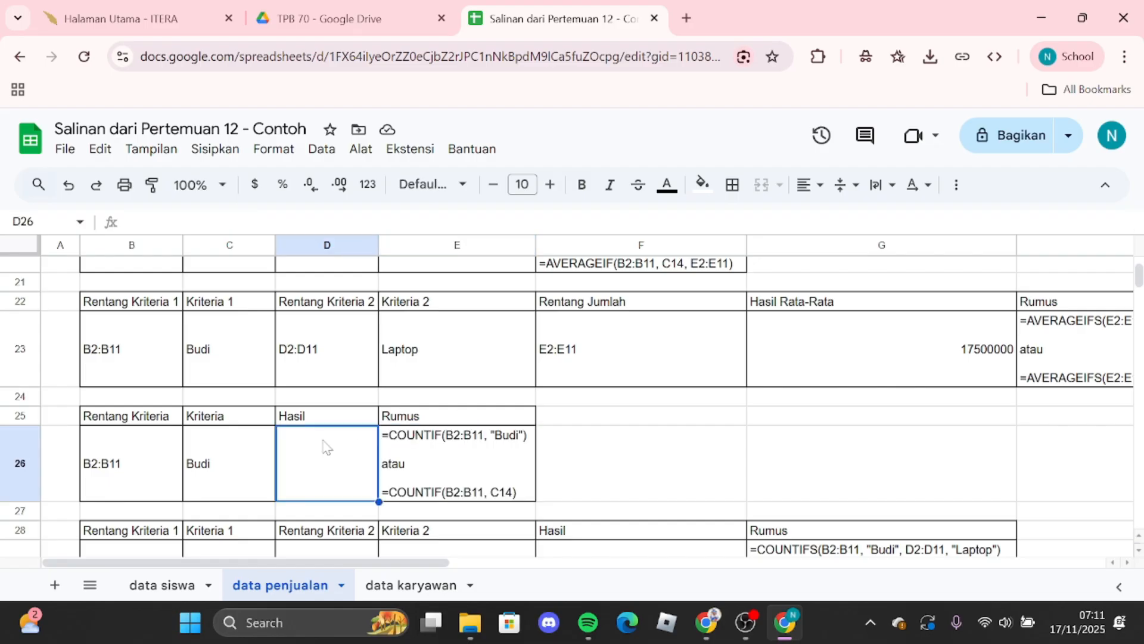
{"action": "key", "text": "ctrl+v"}
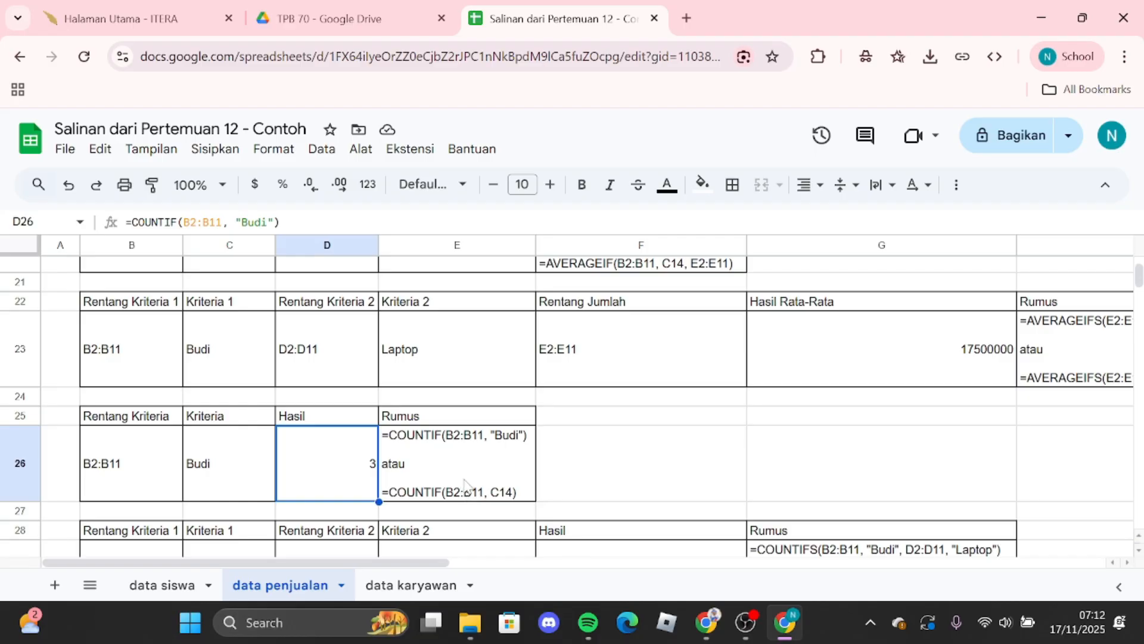
Step: Check the COUNTIF result in D26 against the matching sales names in B2, B5 and B8
{"action": "scroll", "coordinate": [465, 485], "scroll_direction": "up", "scroll_amount": 8}
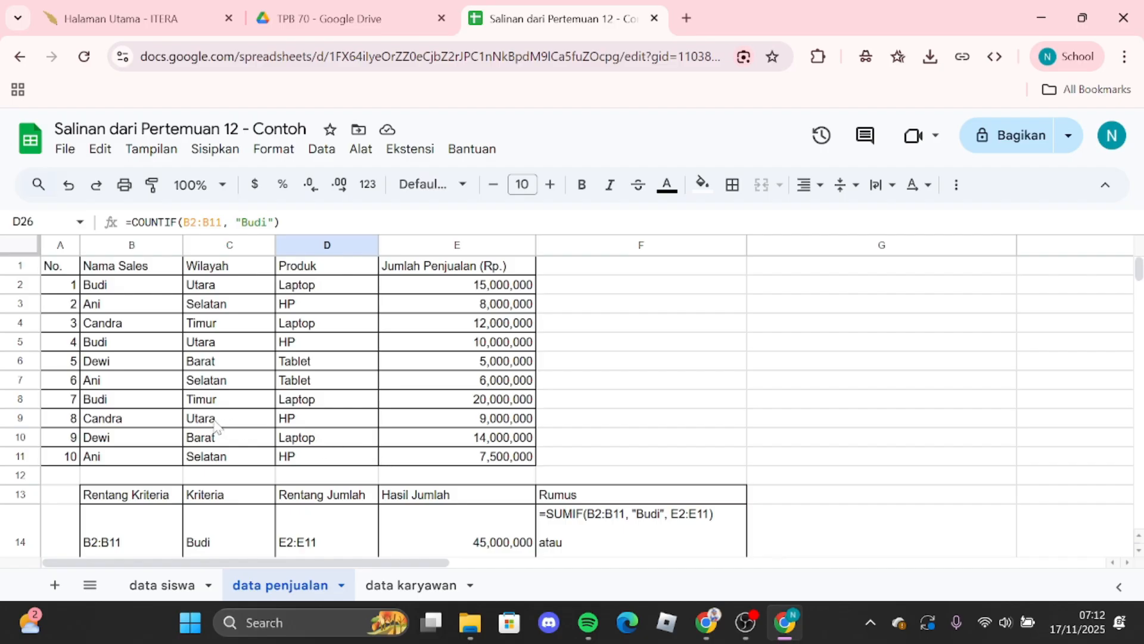
{"action": "left_click", "coordinate": [141, 402]}
{"action": "left_click", "coordinate": [137, 346]}
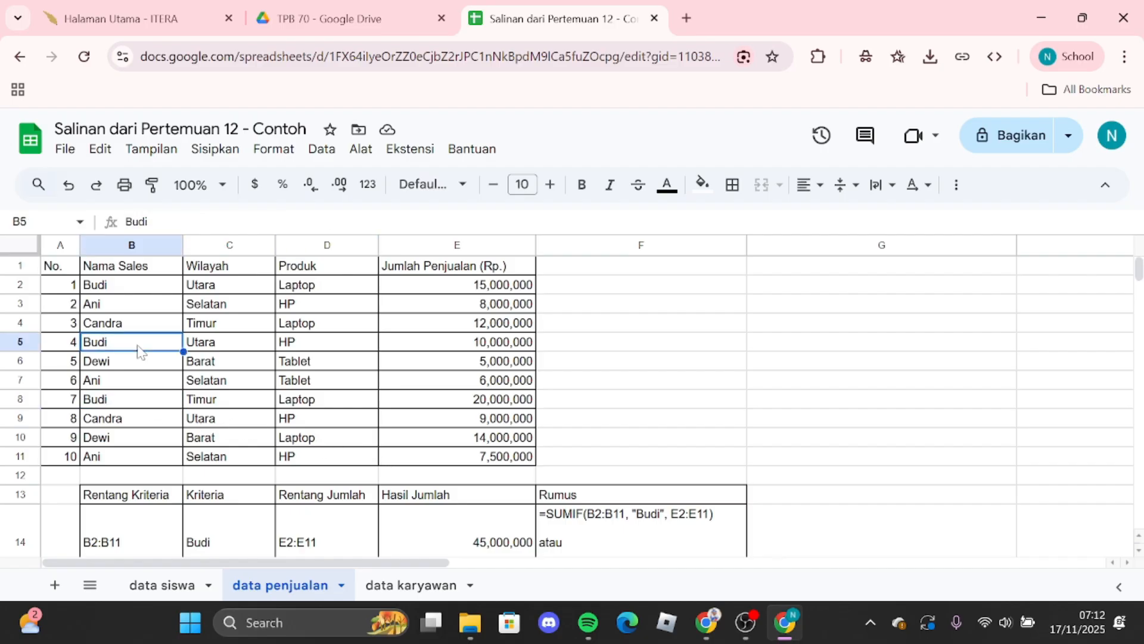
{"action": "left_click", "coordinate": [138, 291]}
{"action": "scroll", "coordinate": [451, 449], "scroll_direction": "down", "scroll_amount": 3}
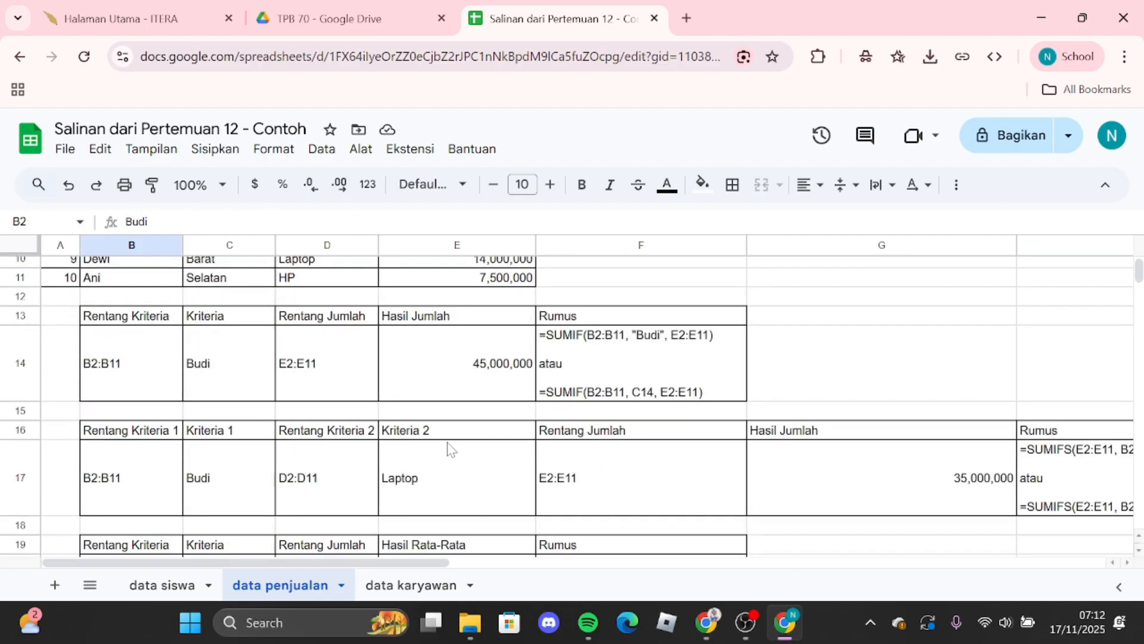
{"action": "scroll", "coordinate": [451, 448], "scroll_direction": "down", "scroll_amount": 3}
{"action": "scroll", "coordinate": [529, 491], "scroll_direction": "down", "scroll_amount": 3}
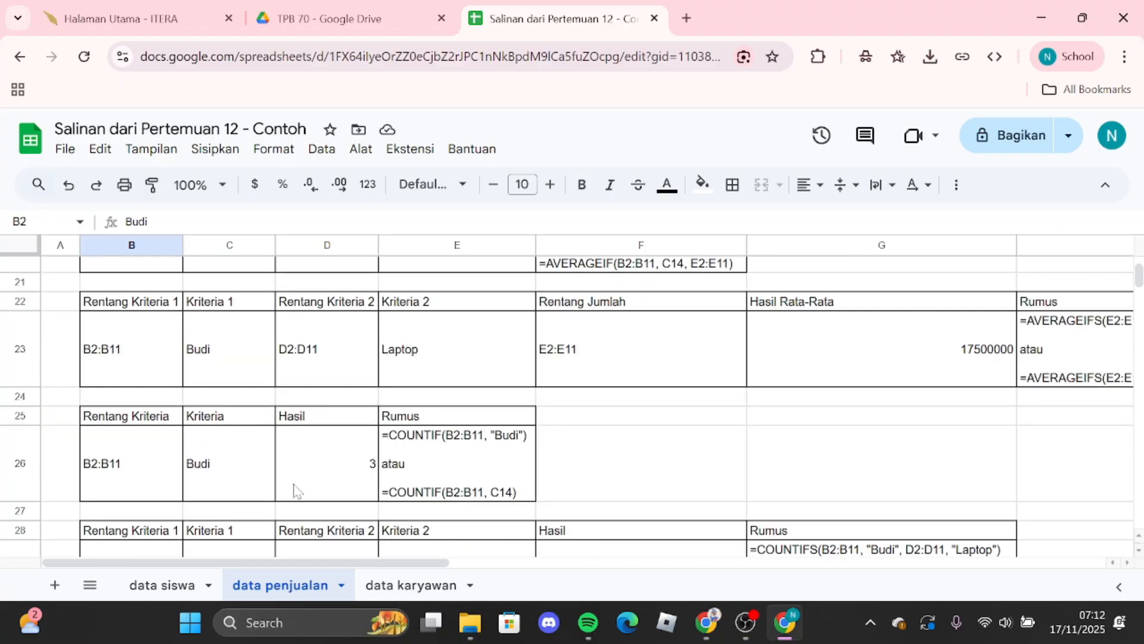
Step: Review the COUNTIFS criteria in row 29 and copy the first example formula, the one with quoted criteria, from Rumus cell G29
{"action": "scroll", "coordinate": [538, 466], "scroll_direction": "down", "scroll_amount": 1}
{"action": "scroll", "coordinate": [538, 467], "scroll_direction": "up", "scroll_amount": 10}
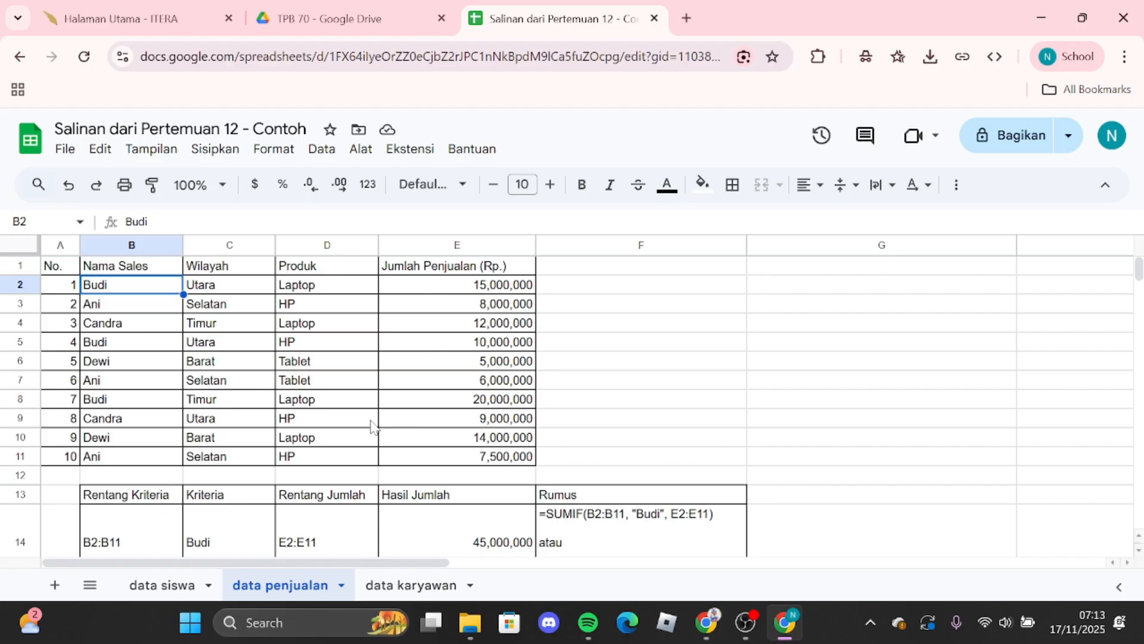
{"action": "scroll", "coordinate": [369, 441], "scroll_direction": "down", "scroll_amount": 15}
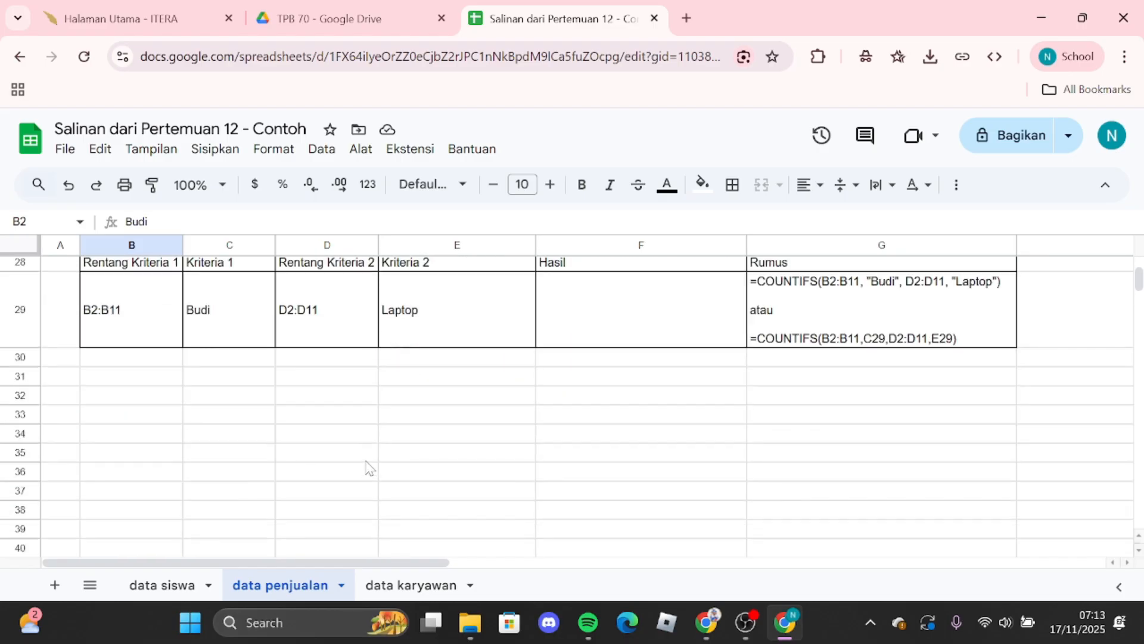
{"action": "scroll", "coordinate": [398, 444], "scroll_direction": "up", "scroll_amount": 2}
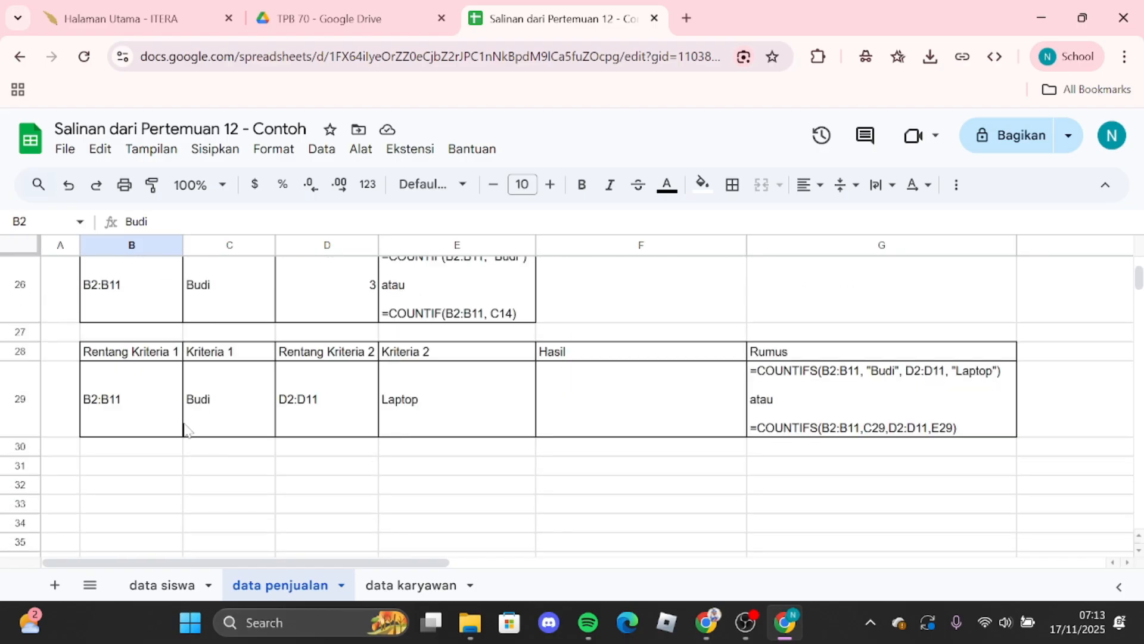
{"action": "left_click", "coordinate": [149, 405]}
{"action": "left_click", "coordinate": [206, 403]}
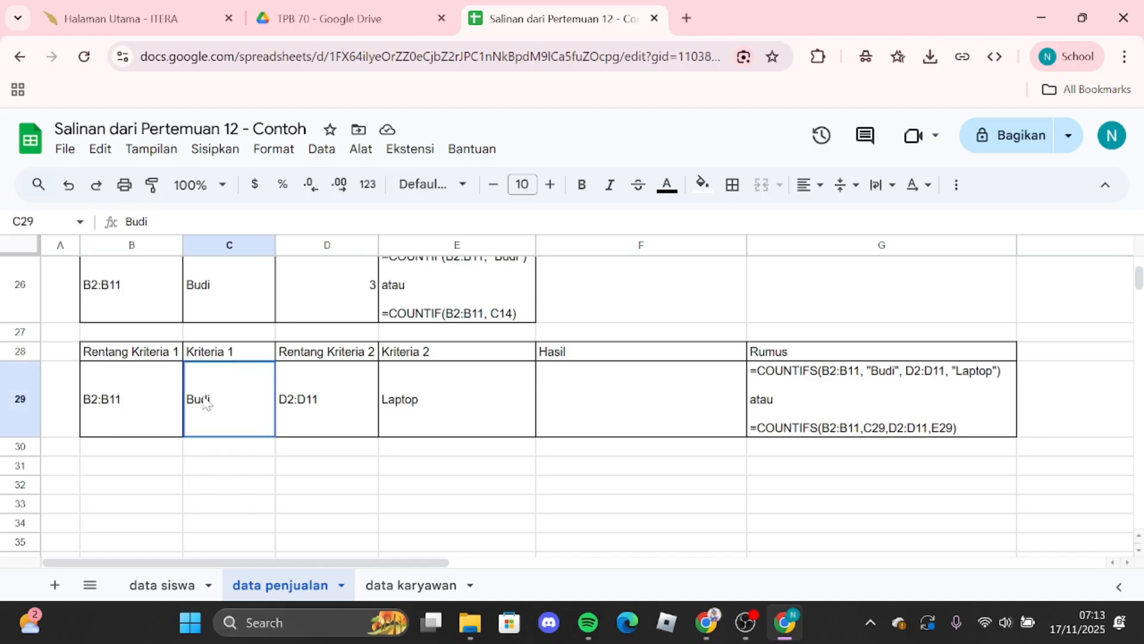
{"action": "left_click", "coordinate": [829, 398]}
{"action": "double_click", "coordinate": [760, 382]}
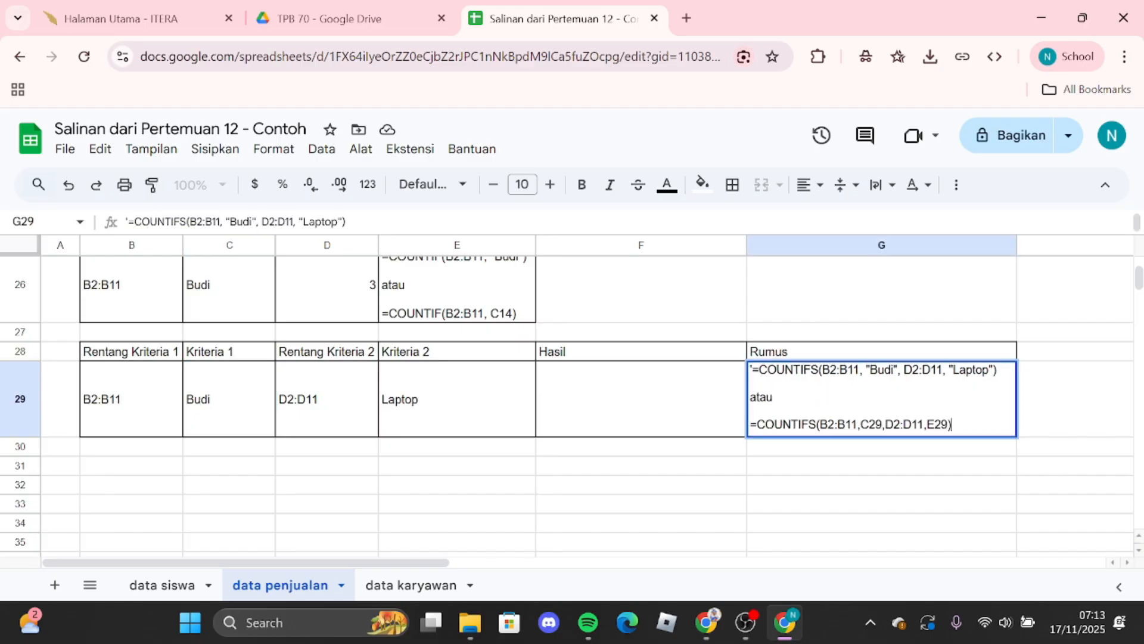
{"action": "left_click_drag", "start_coordinate": [751, 370], "coordinate": [996, 369]}
{"action": "key", "text": "ctrl+c"}
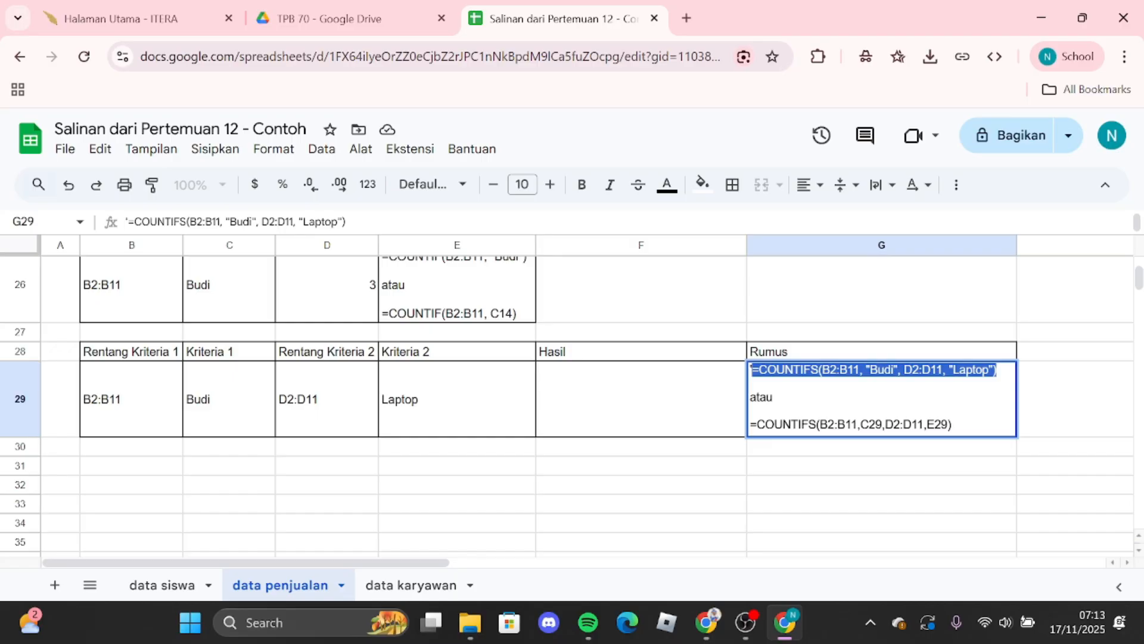
Step: Enter the copied COUNTIFS formula in Hasil cell F29
{"action": "left_click", "coordinate": [543, 396]}
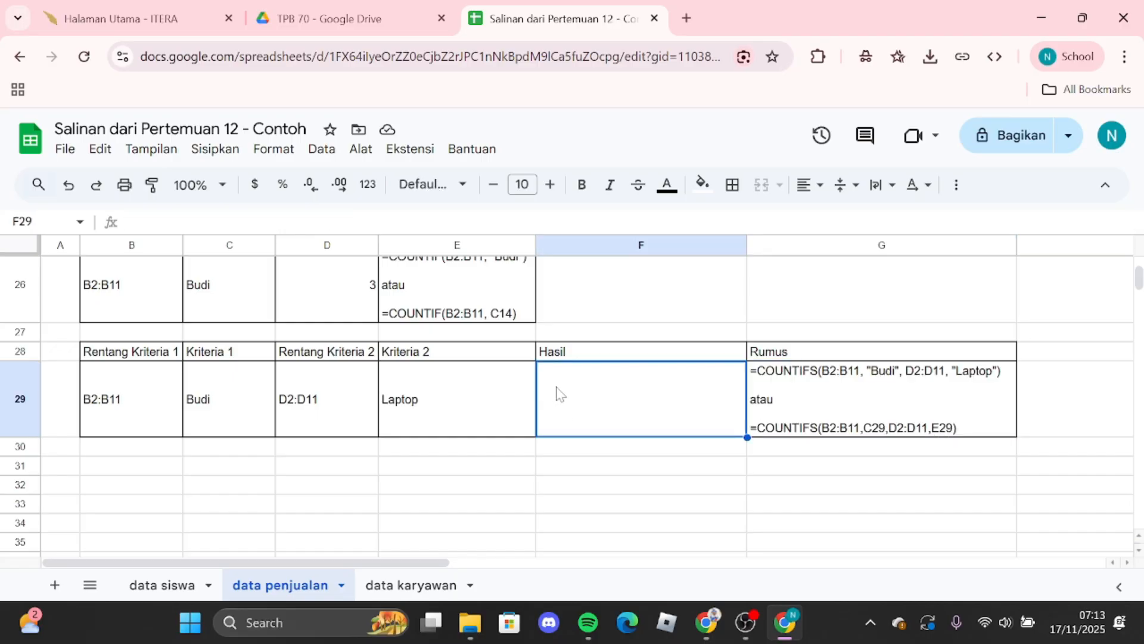
{"action": "double_click", "coordinate": [605, 396]}
{"action": "key", "text": "ctrl+v"}
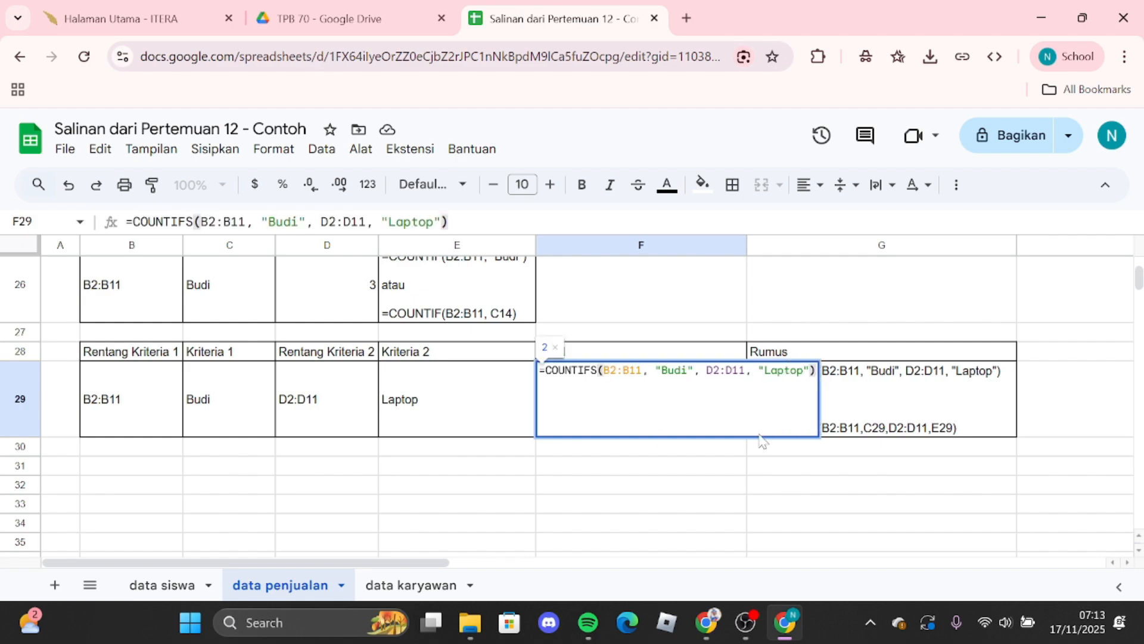
{"action": "key", "text": "Return"}
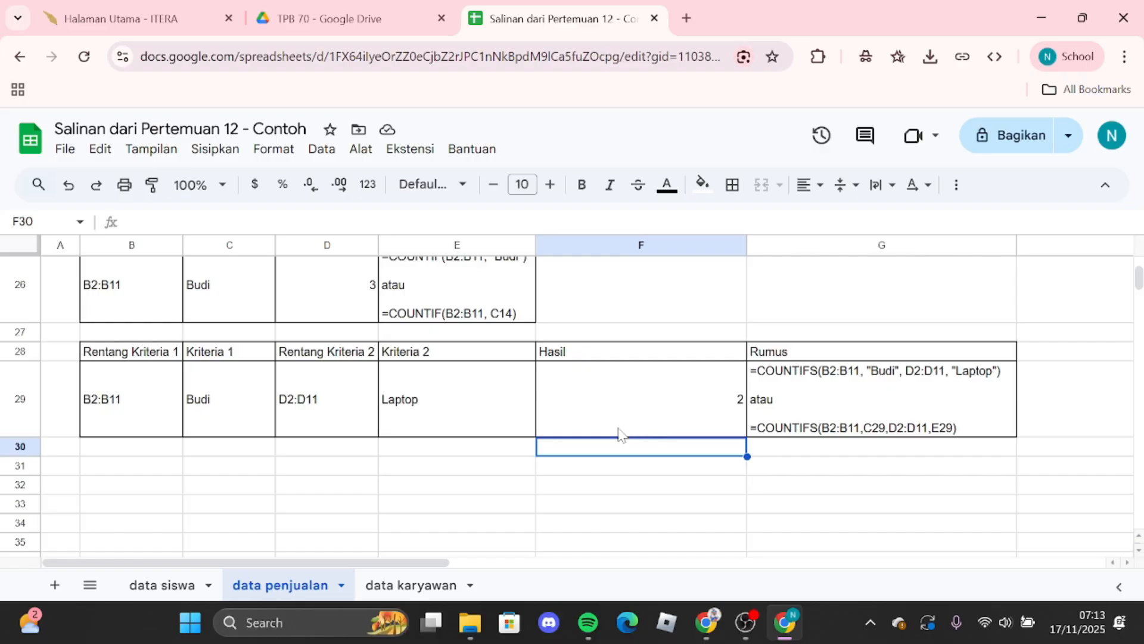
Step: Check the COUNTIFS result in F29 against the matching laptop sales records in rows 2 and 8
{"action": "scroll", "coordinate": [620, 429], "scroll_direction": "up", "scroll_amount": 5}
{"action": "scroll", "coordinate": [620, 419], "scroll_direction": "up", "scroll_amount": 5}
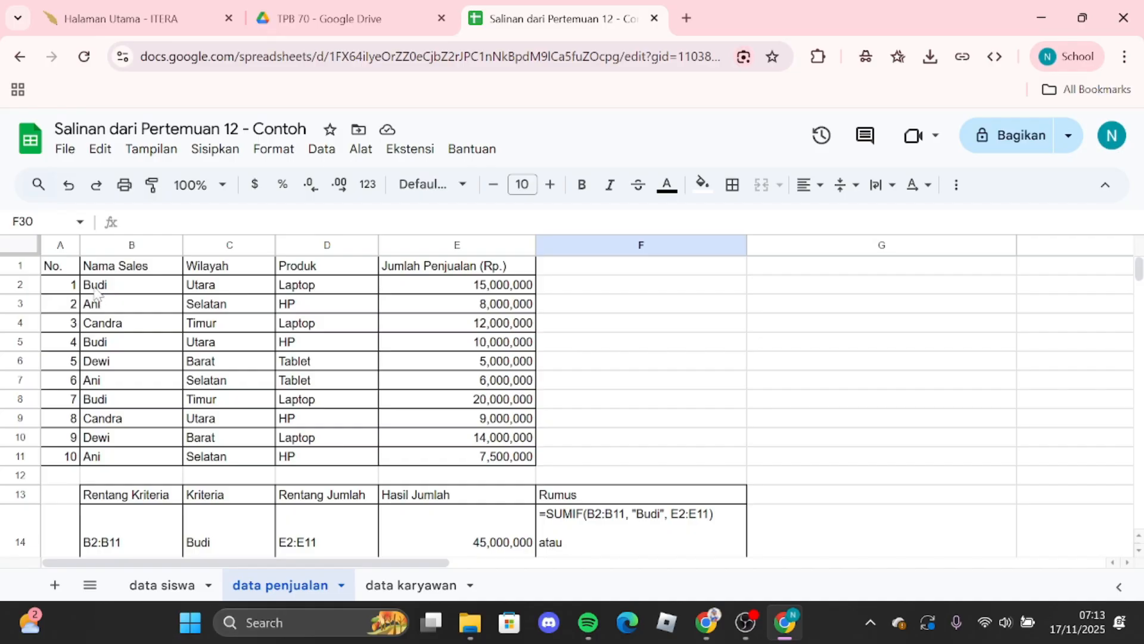
{"action": "left_click_drag", "start_coordinate": [96, 285], "coordinate": [453, 290]}
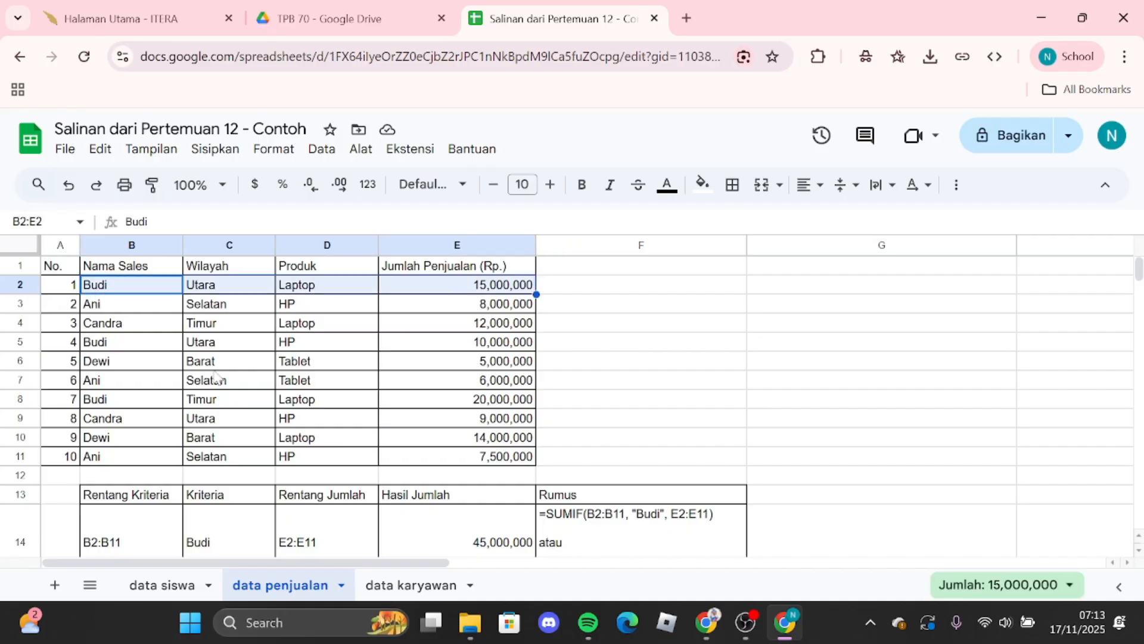
{"action": "left_click", "coordinate": [154, 401]}
{"action": "left_click_drag", "start_coordinate": [153, 403], "coordinate": [386, 412]}
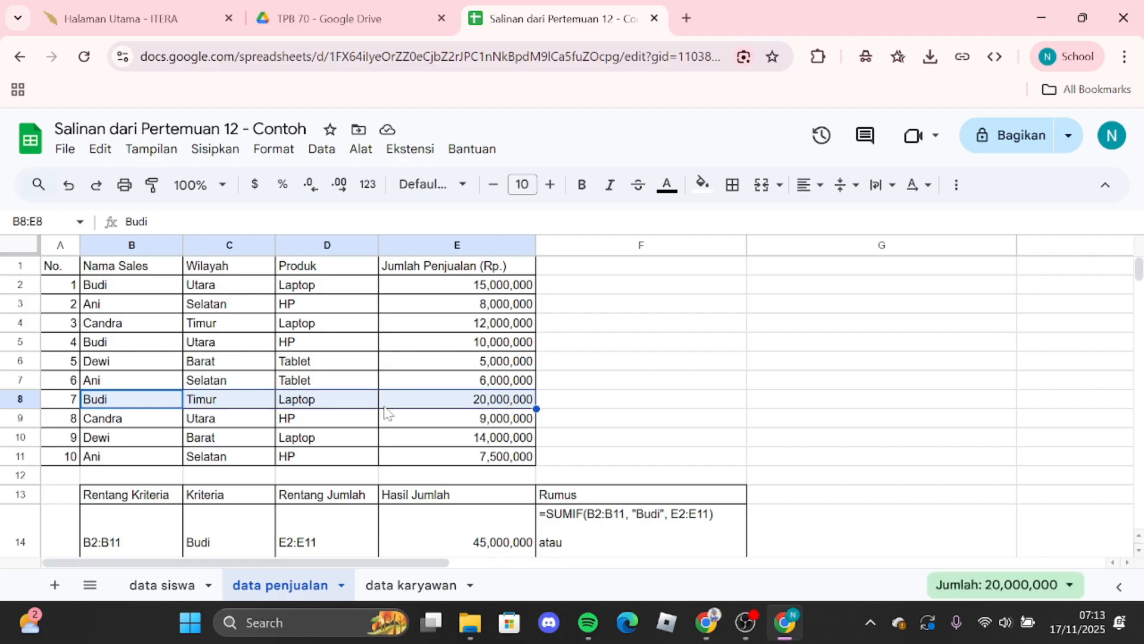